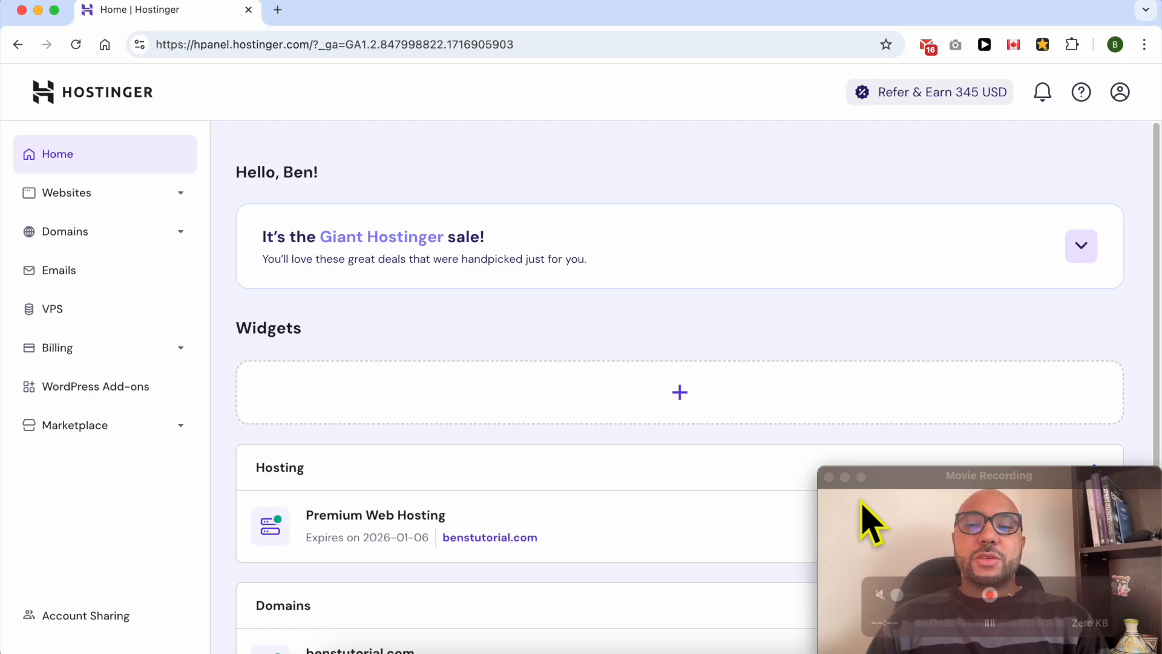
Open the websites list and add a new website to the Premium Web Hosting plan using Hostinger Website Builder.
{"action": "left_click_drag", "start_coordinate": [921, 475], "coordinate": [749, 33]}
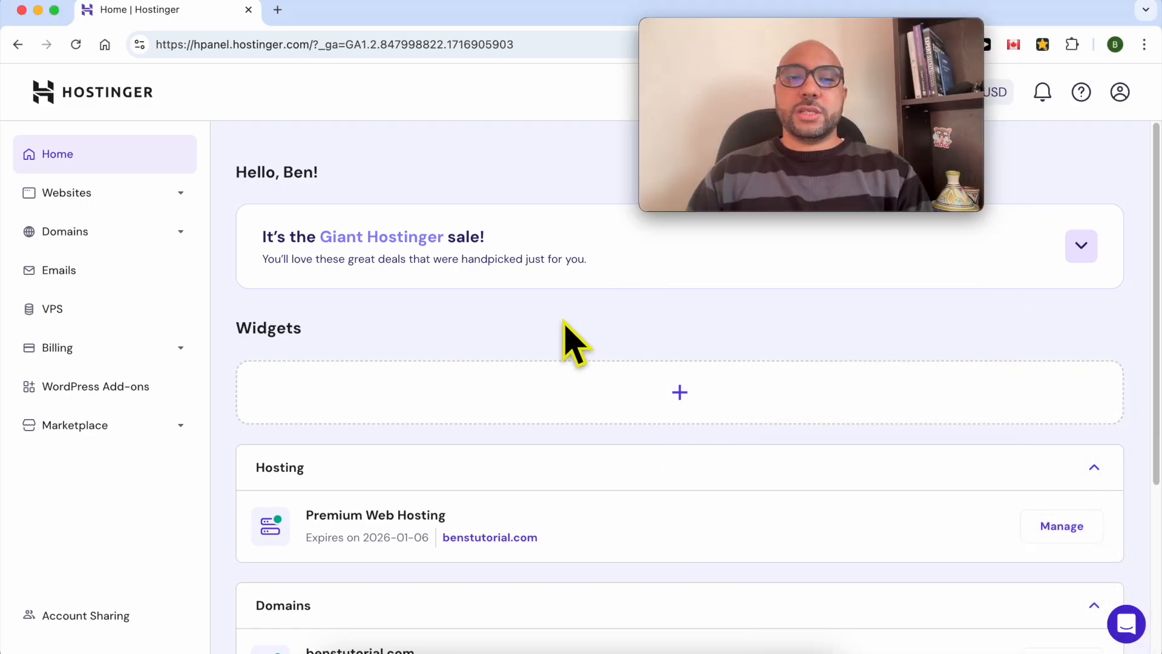
{"action": "left_click", "coordinate": [151, 192]}
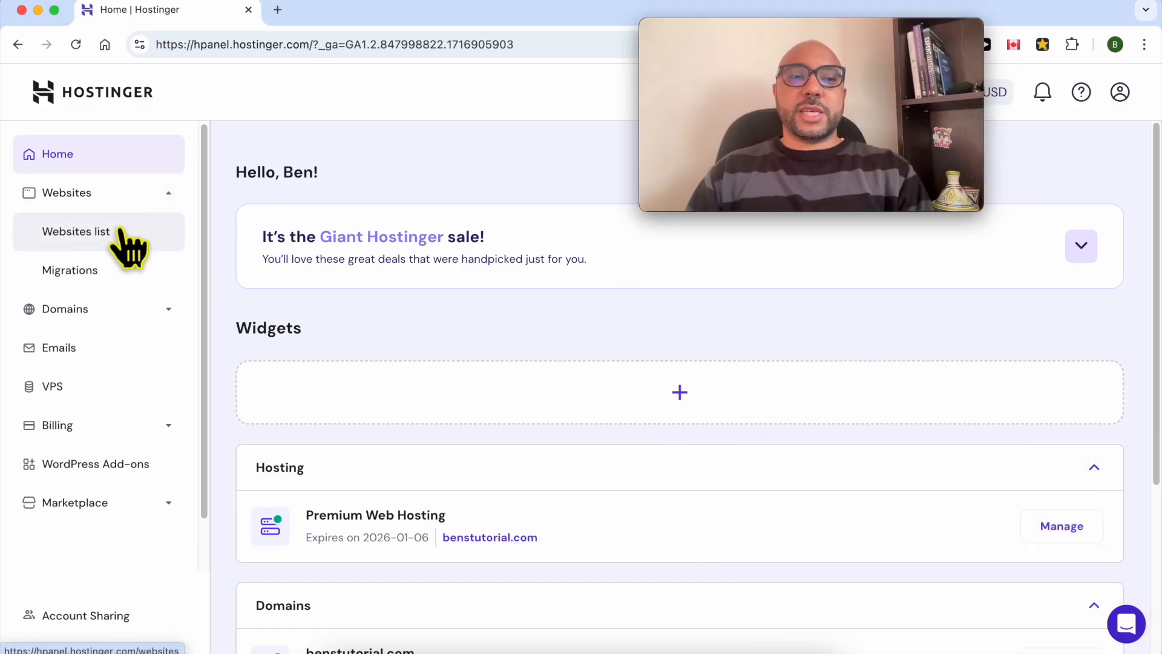
{"action": "left_click", "coordinate": [132, 245]}
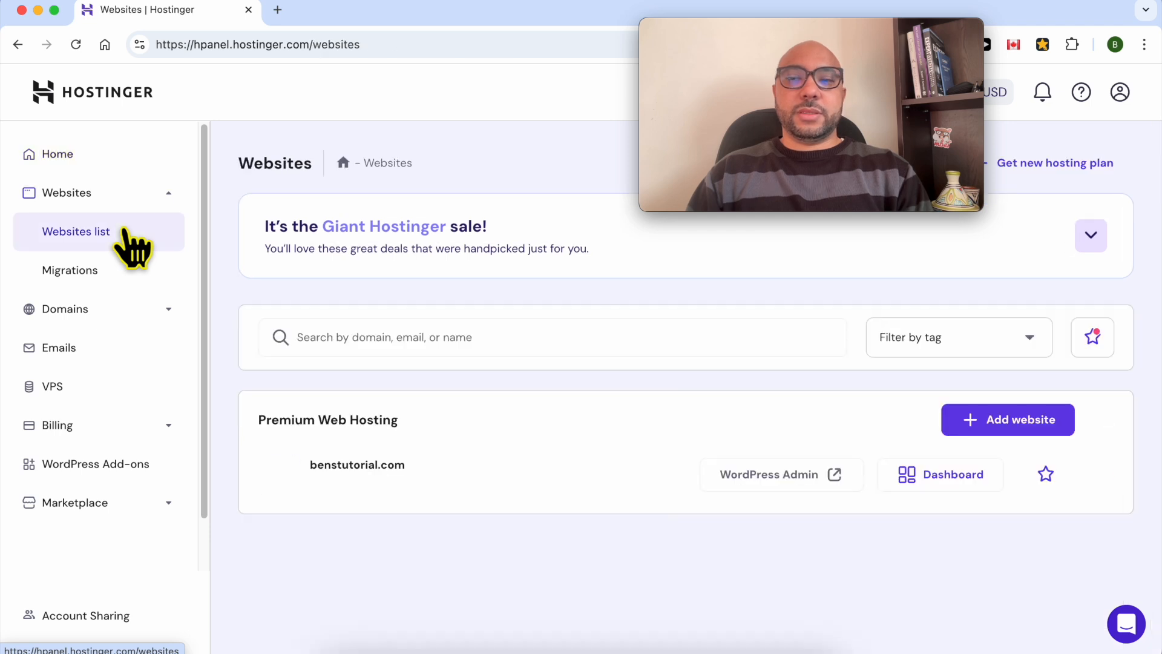
{"action": "left_click", "coordinate": [1012, 426]}
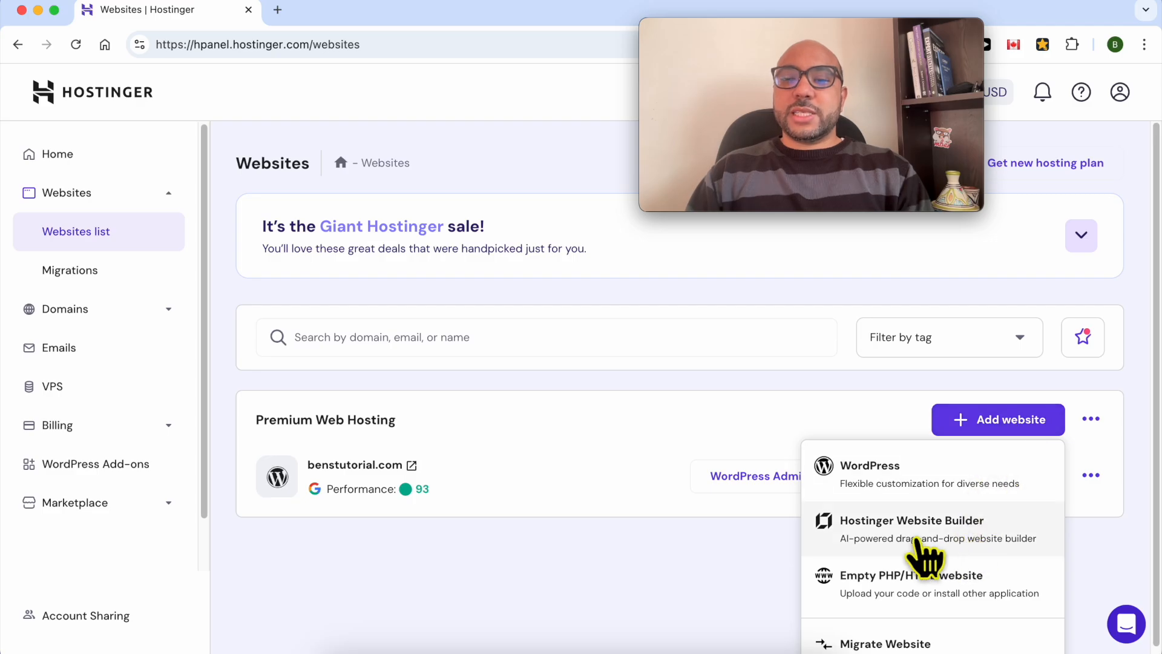
{"action": "left_click", "coordinate": [977, 525]}
{"action": "left_click_drag", "start_coordinate": [851, 31], "coordinate": [1024, 450]}
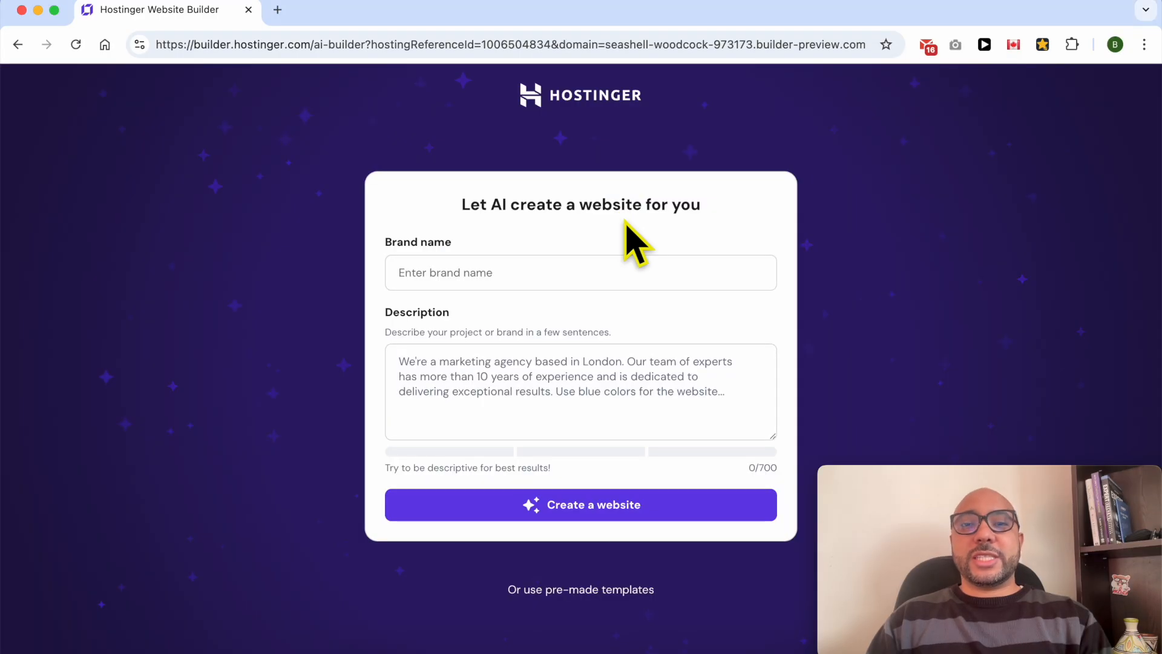
Enter "Ben's Hiking" as the brand name for the AI-created website.
{"action": "left_click_drag", "start_coordinate": [461, 205], "coordinate": [514, 202]}
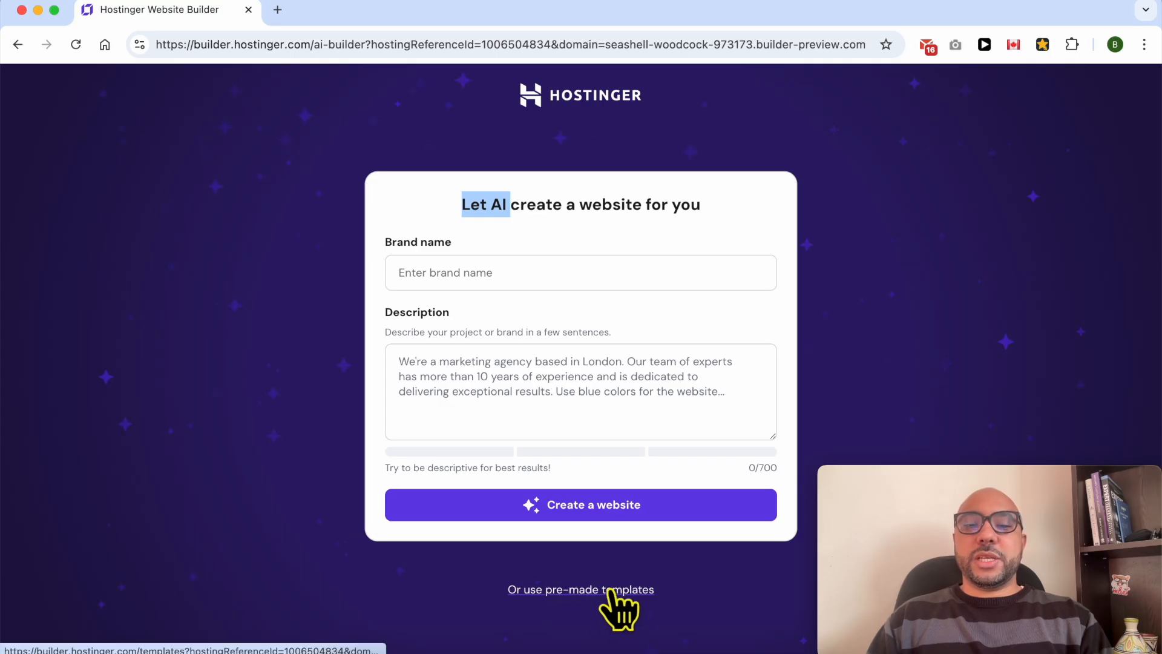
{"action": "left_click", "coordinate": [749, 257]}
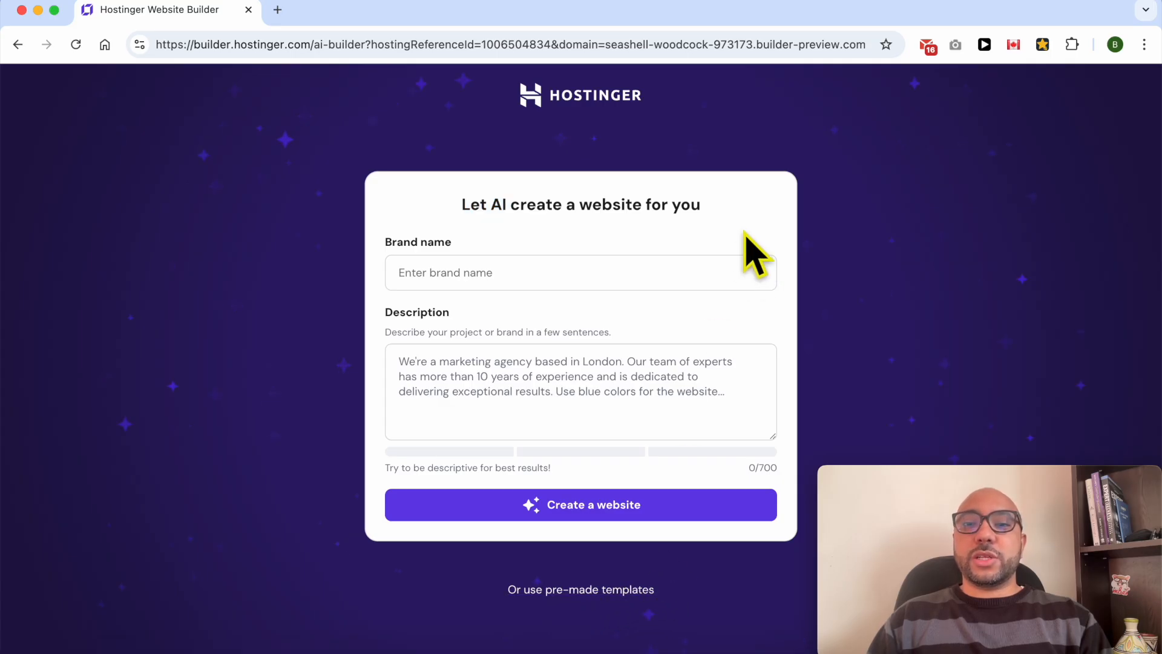
{"action": "left_click", "coordinate": [495, 273]}
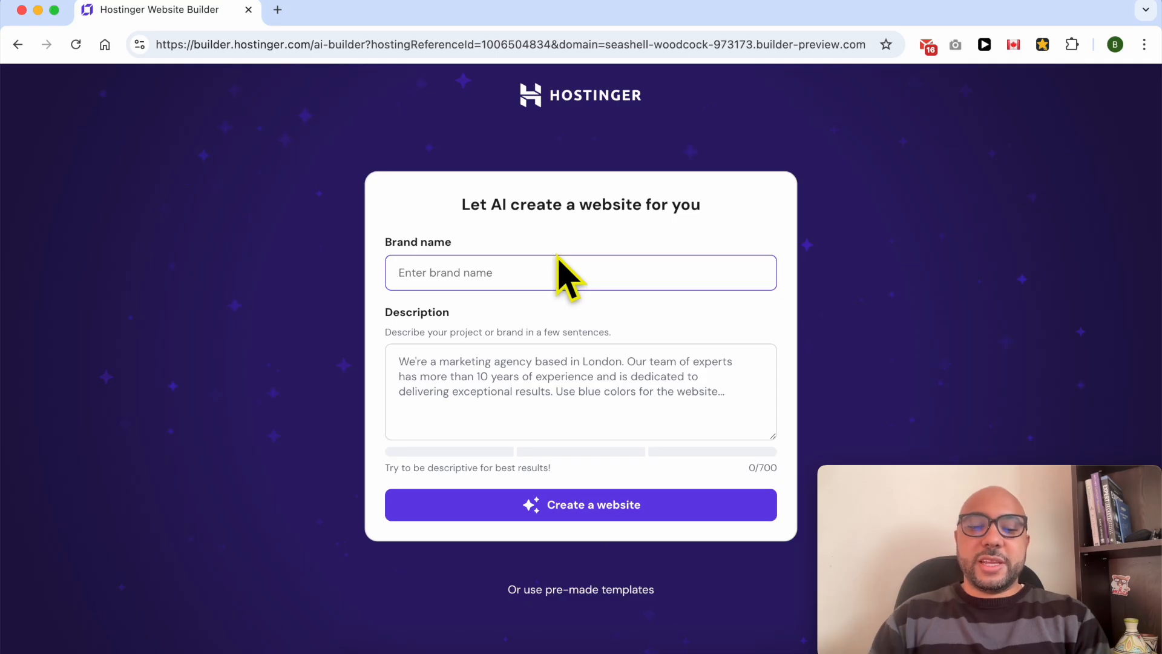
{"action": "type", "text": "Ben's Hiking"}
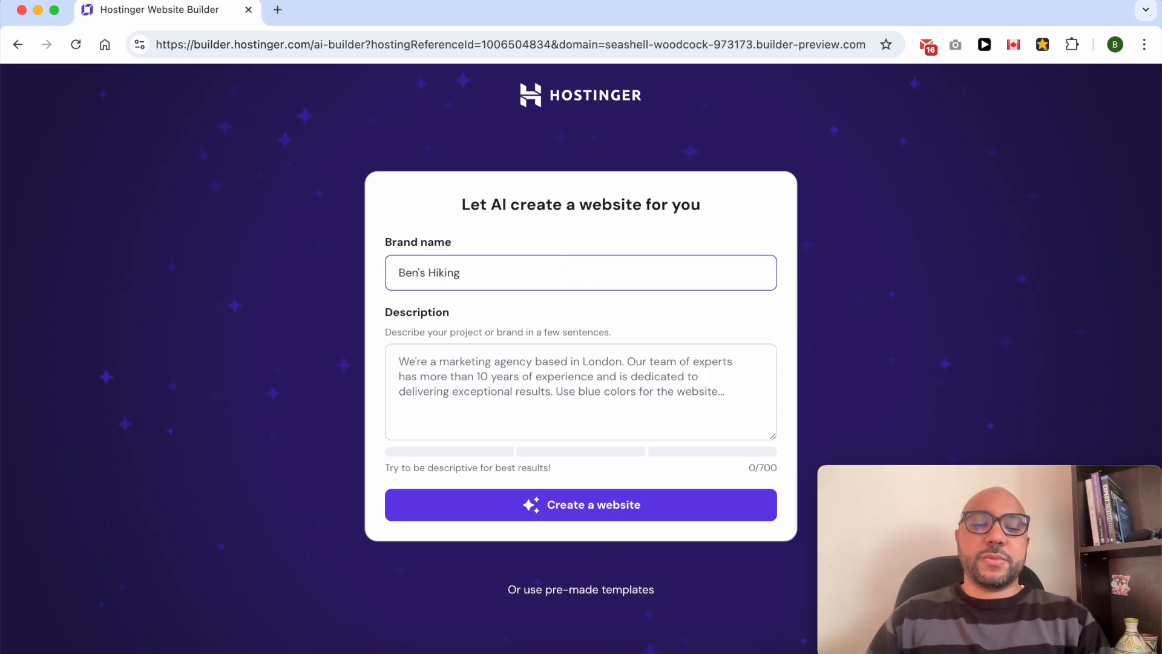
Fill in the site description with "create me a hiking blog where i can share my outdoor experiences.".
{"action": "left_click", "coordinate": [396, 365]}
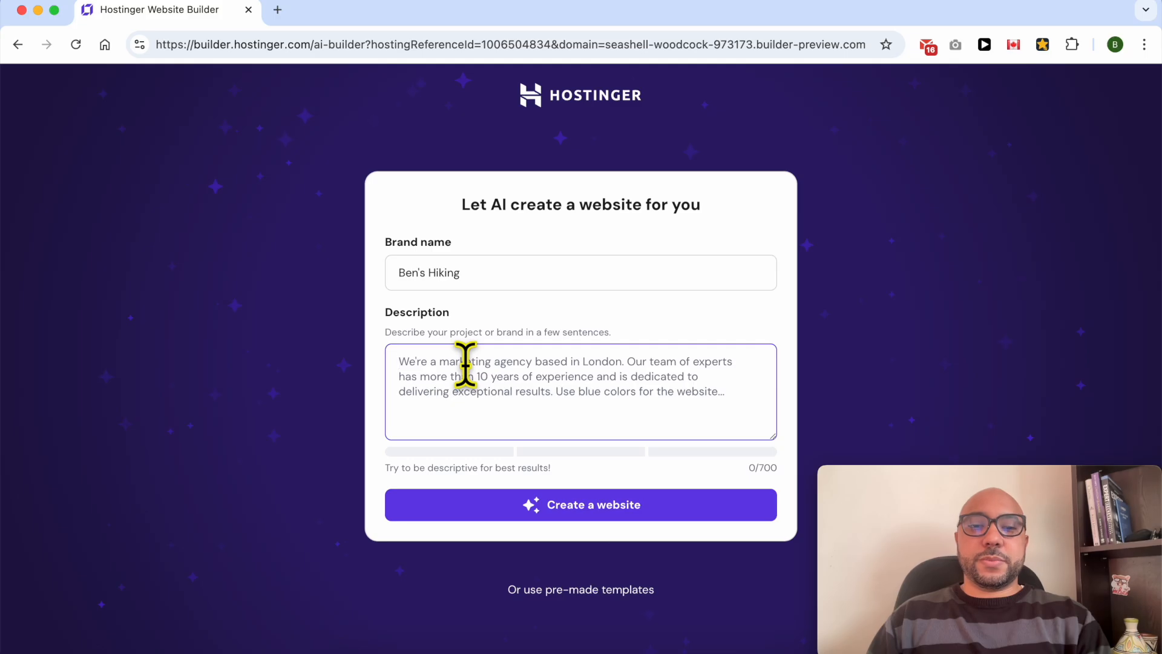
{"action": "type", "text": "create me a hiking bl"}
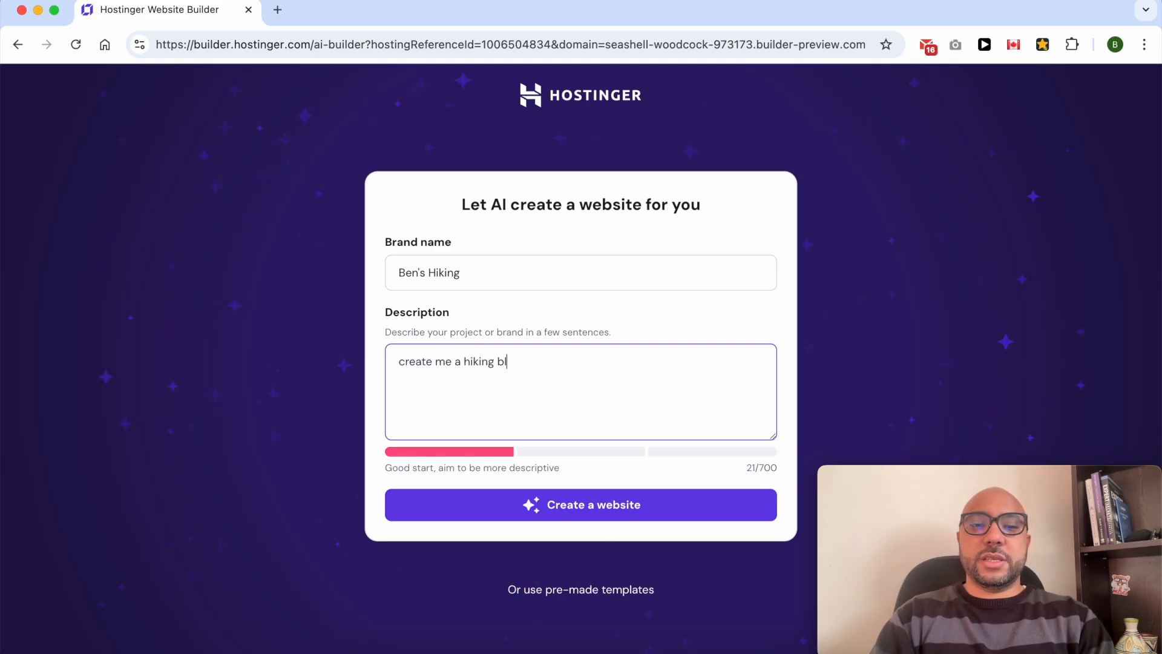
{"action": "type", "text": "og where "}
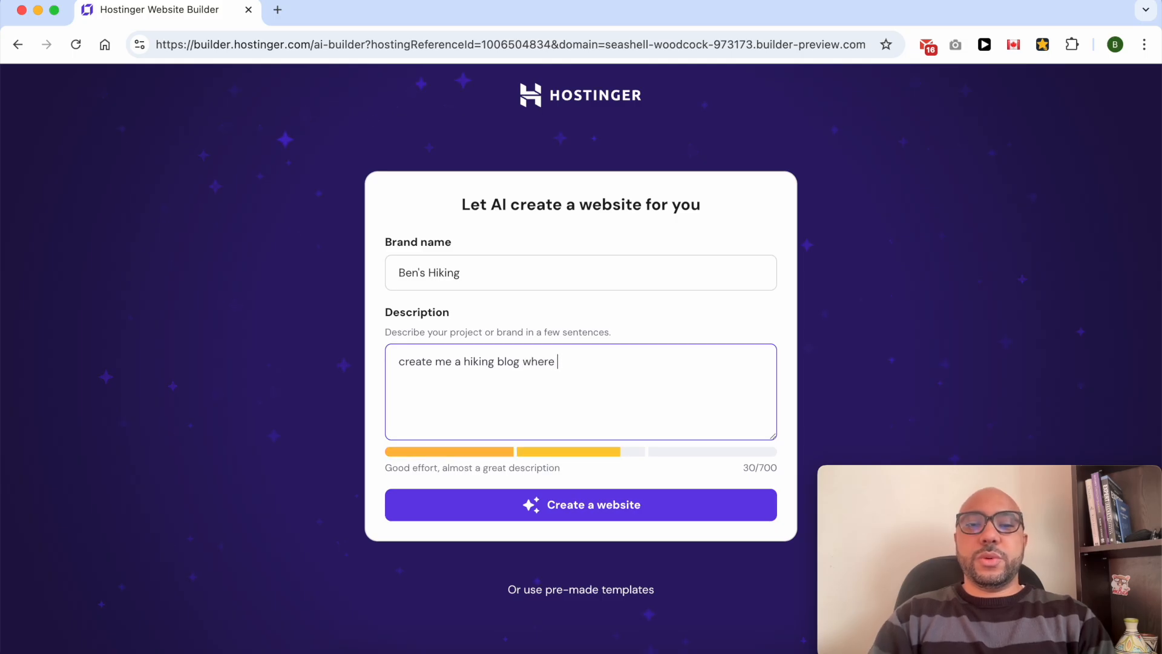
{"action": "type", "text": "i"}
{"action": "key", "text": "BackSpace"}
{"action": "type", "text": "c"}
{"action": "key", "text": "BackSpace"}
{"action": "type", "text": "can share my ou"}
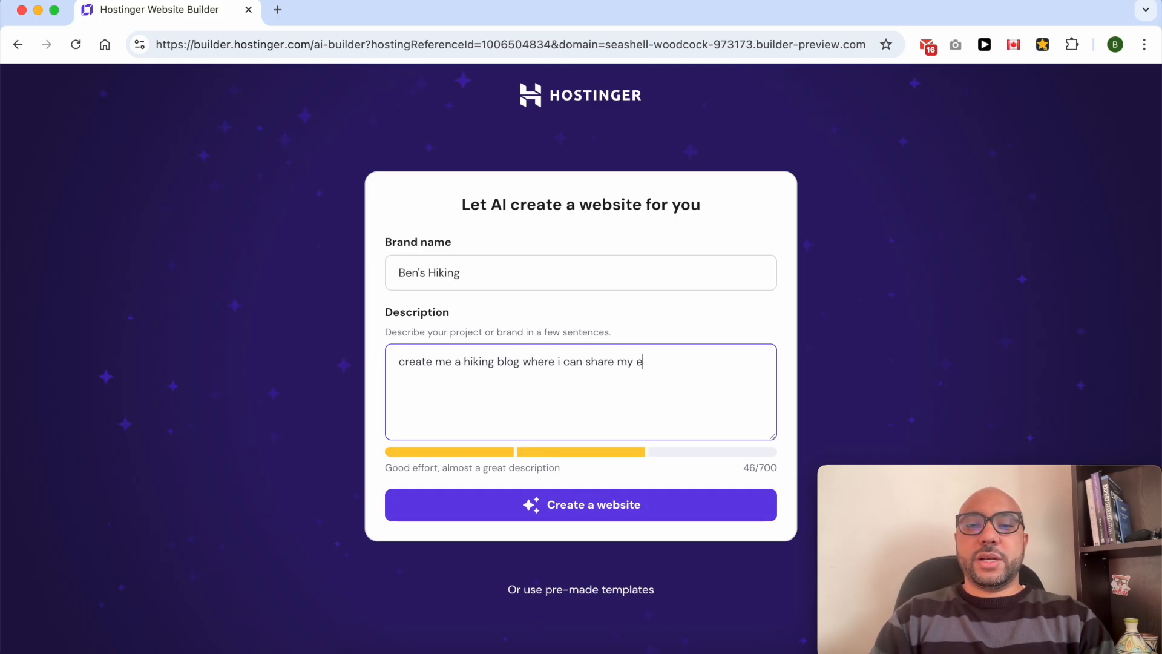
{"action": "type", "text": "tdoor"}
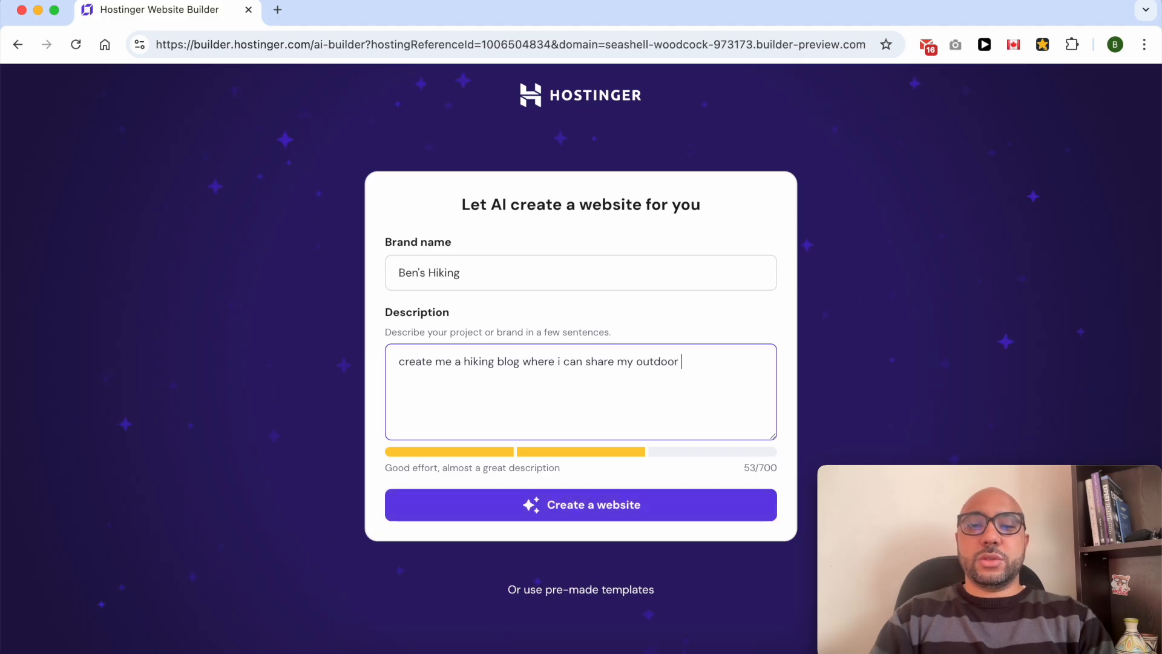
{"action": "type", "text": " experiences."}
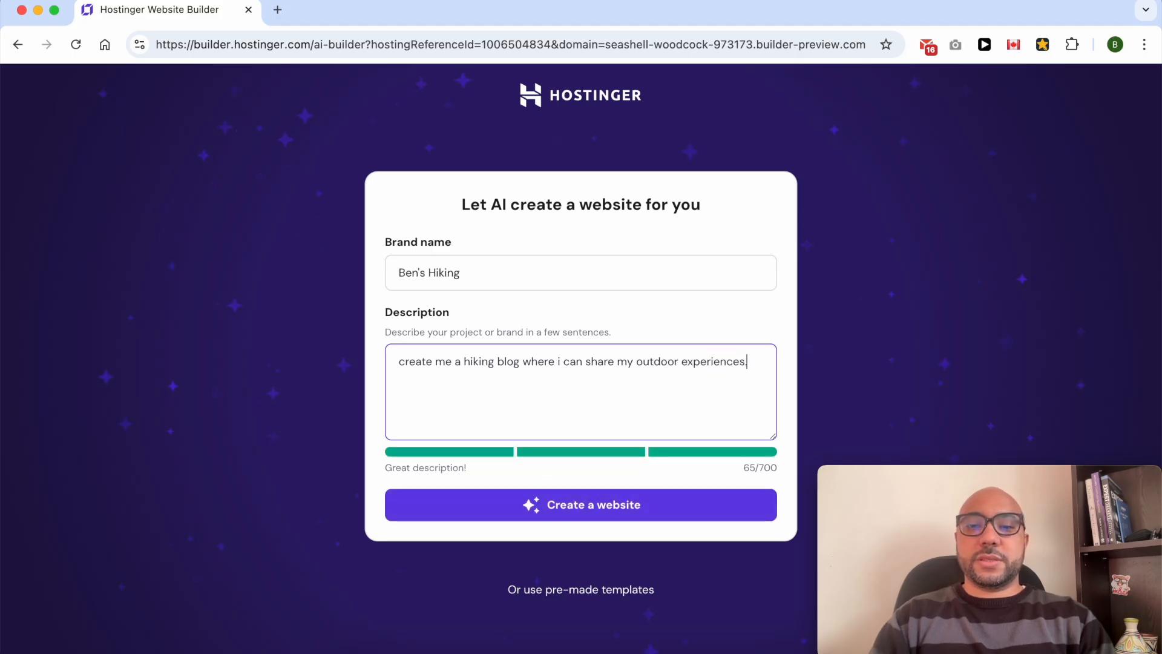
Generate the AI website from the entered brand name and description.
{"action": "left_click", "coordinate": [494, 469]}
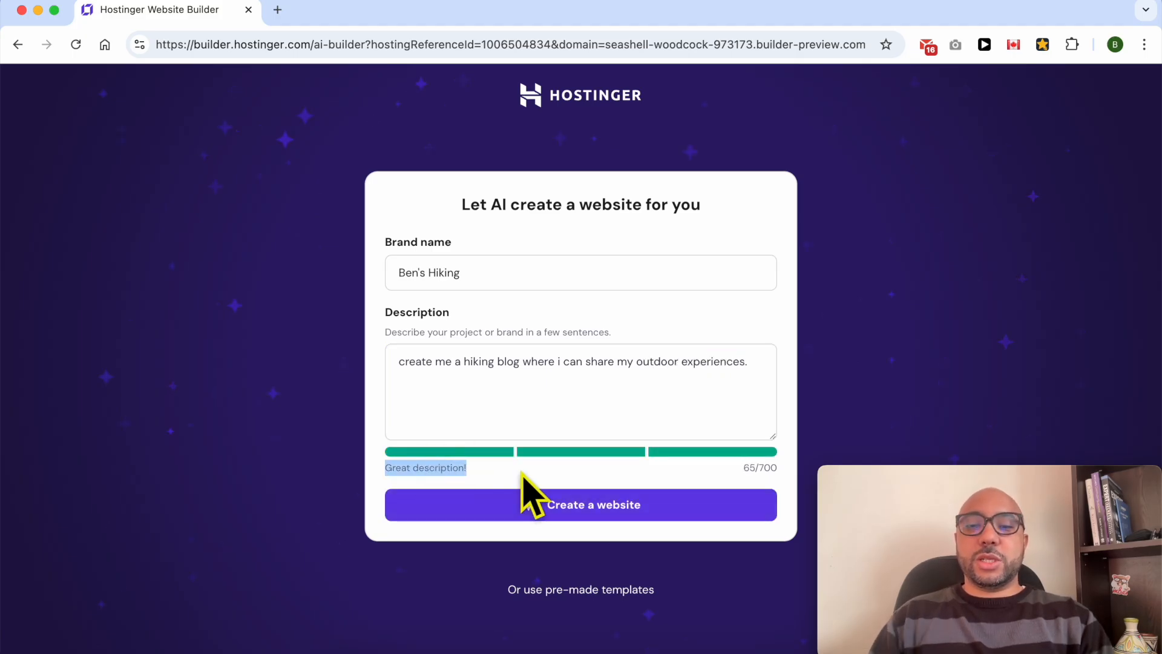
{"action": "left_click", "coordinate": [562, 511]}
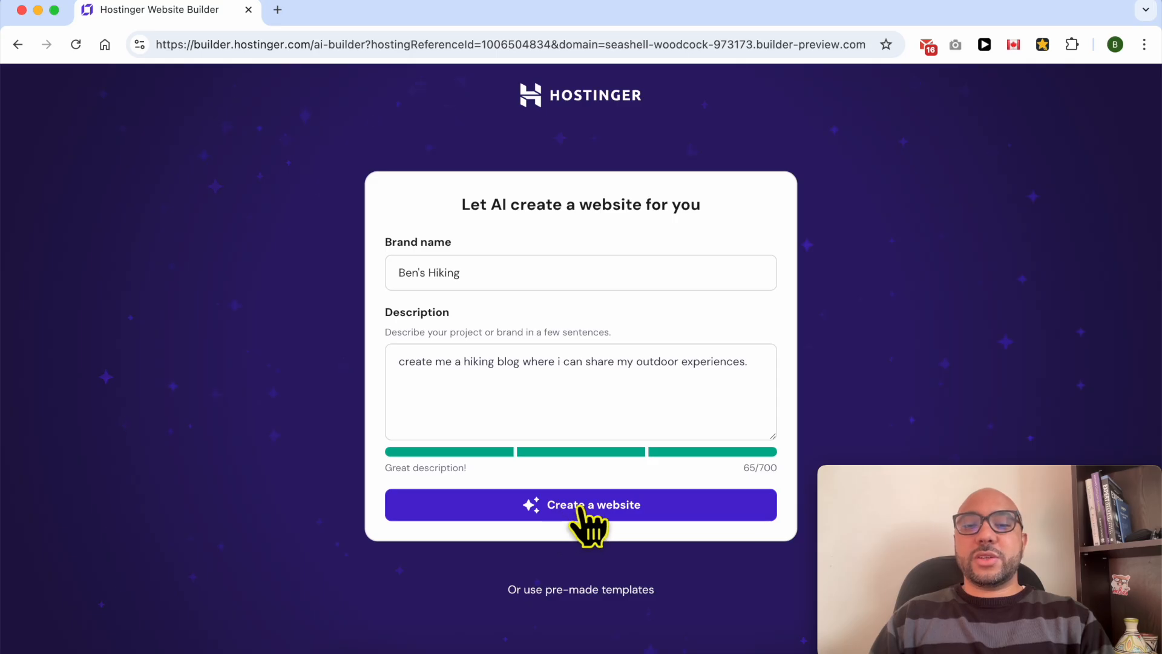
{"action": "left_click", "coordinate": [620, 506]}
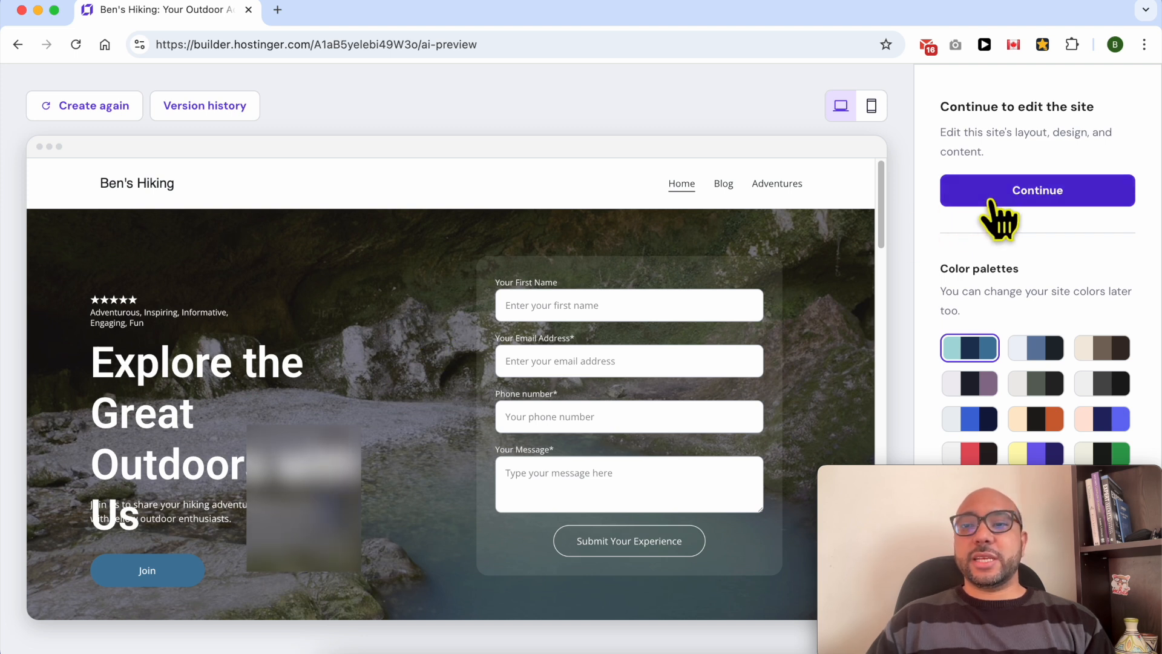
Start another website version and add the line "my target audience is US." to the end of its description.
{"action": "left_click_drag", "start_coordinate": [990, 107], "coordinate": [1097, 109]}
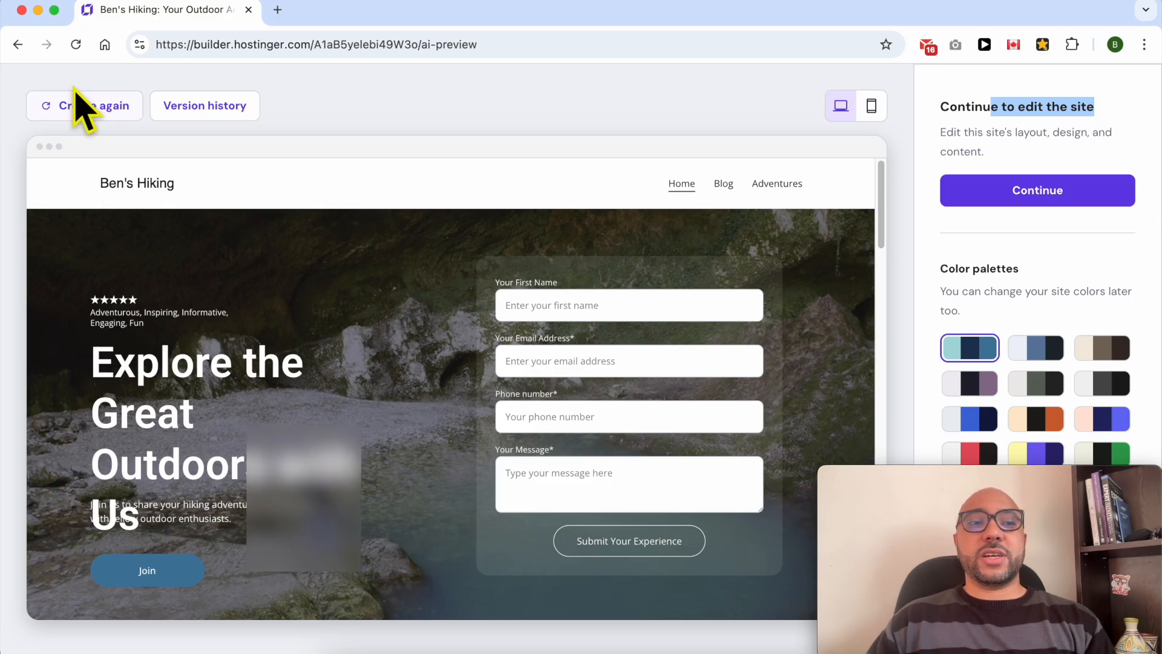
{"action": "left_click", "coordinate": [51, 108]}
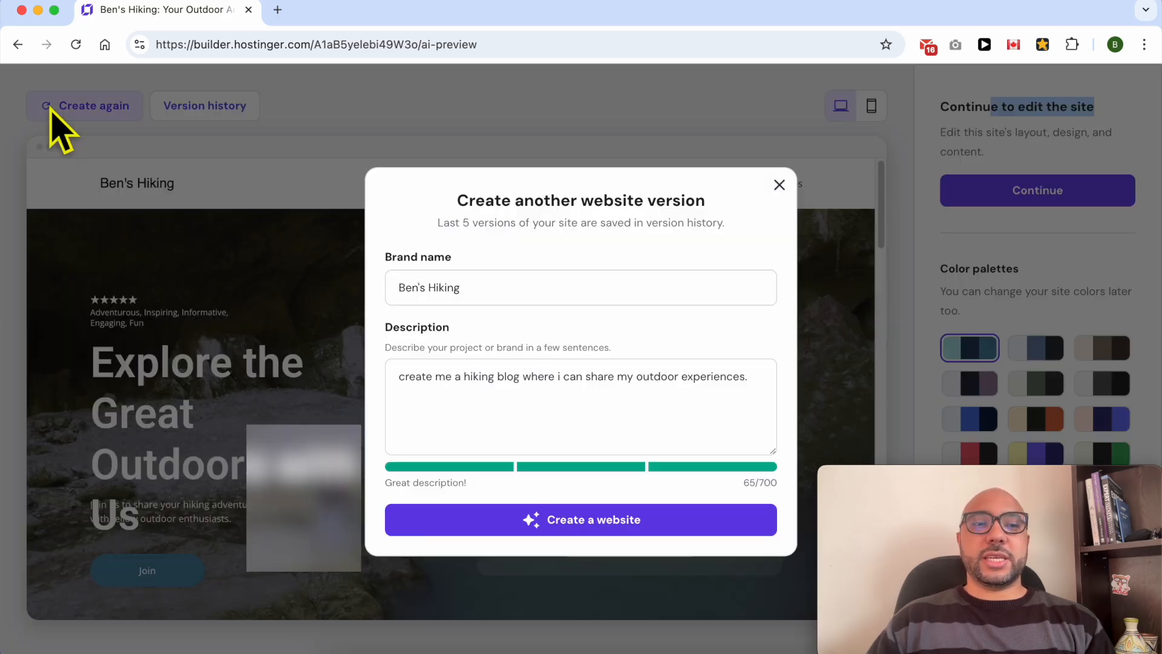
{"action": "left_click", "coordinate": [607, 301]}
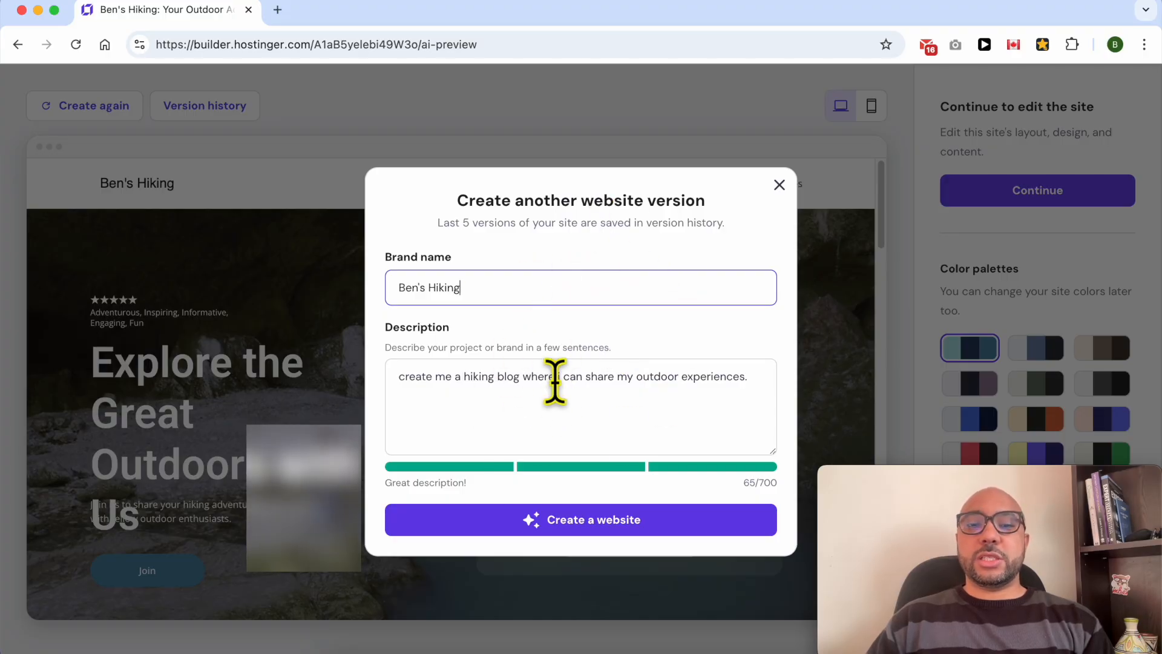
{"action": "left_click", "coordinate": [752, 369]}
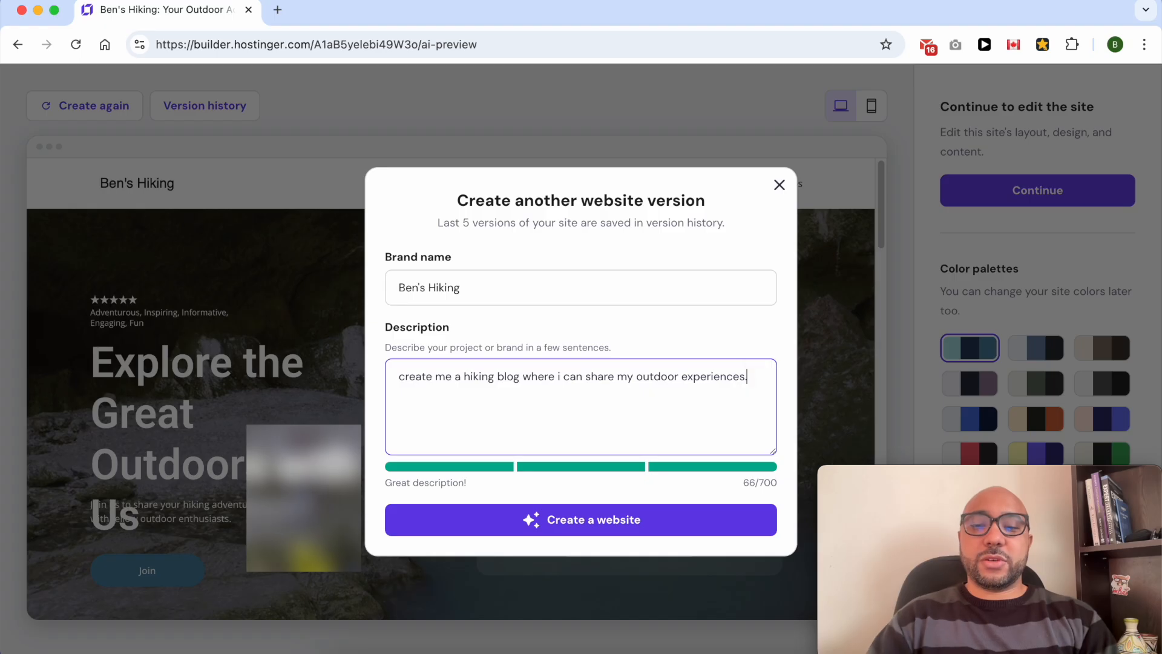
{"action": "key", "text": "Return"}
{"action": "type", "text": "my target"}
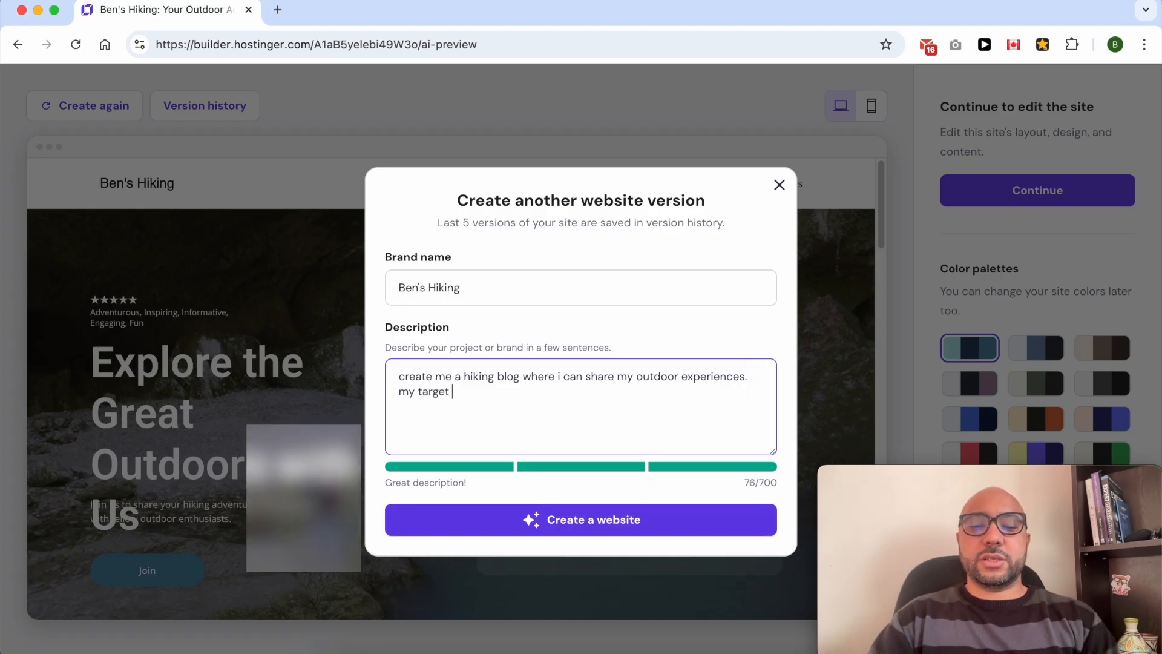
{"action": "type", "text": " audience is "}
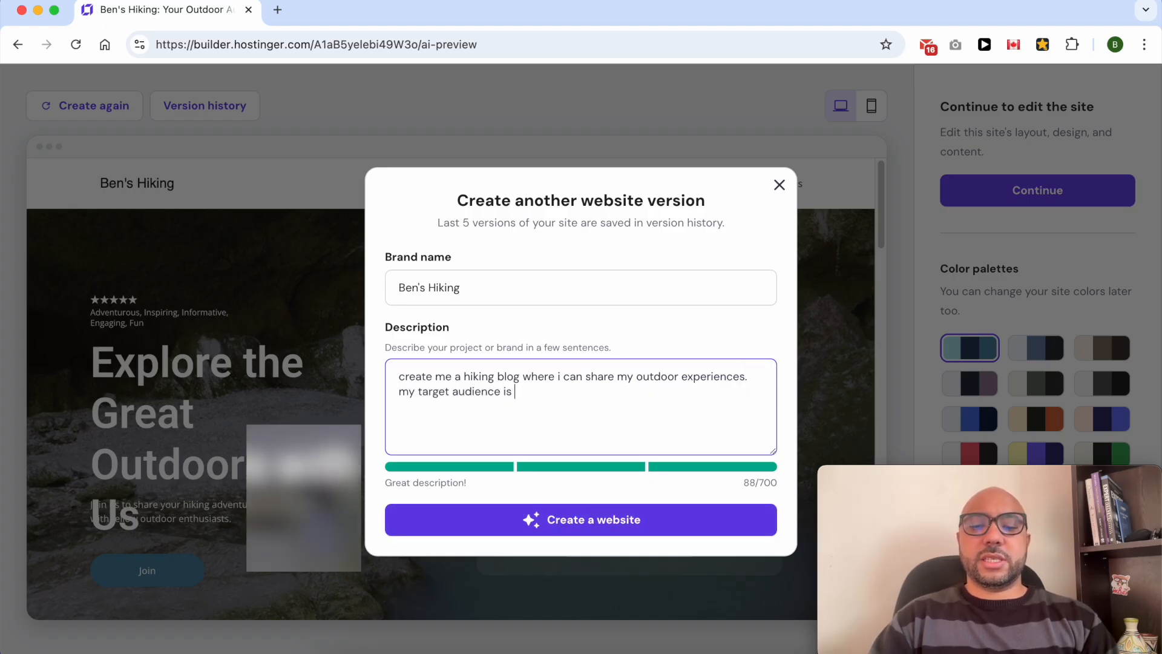
{"action": "type", "text": "US."}
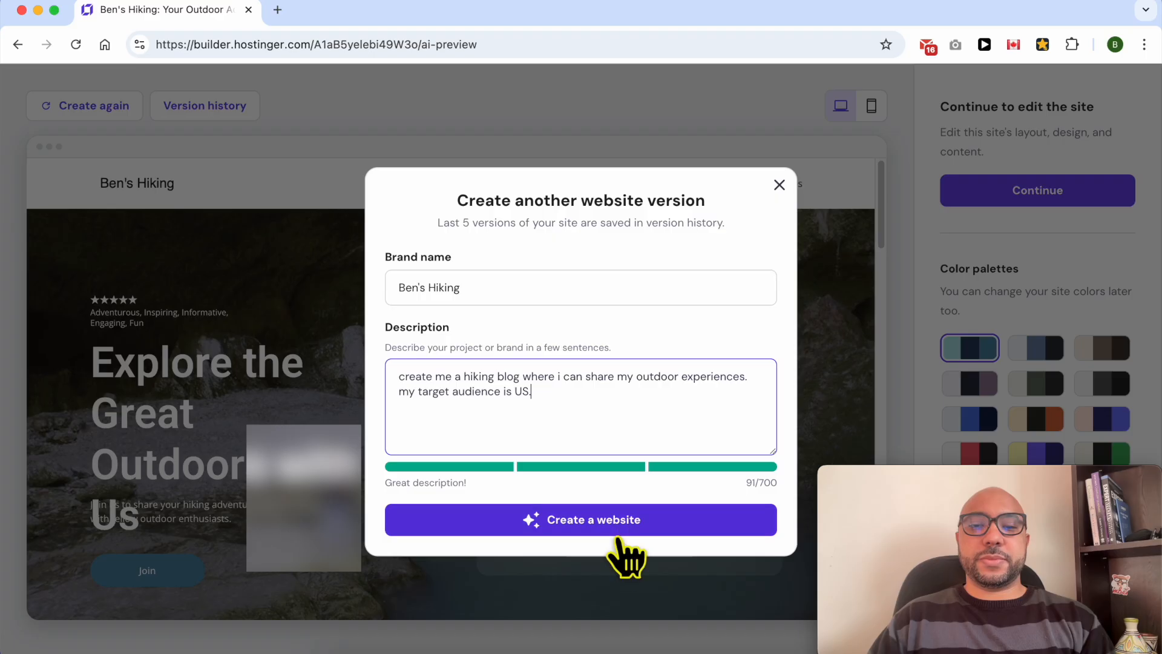
Generate the new website version and check the list of saved versions in the version history.
{"action": "left_click", "coordinate": [613, 533]}
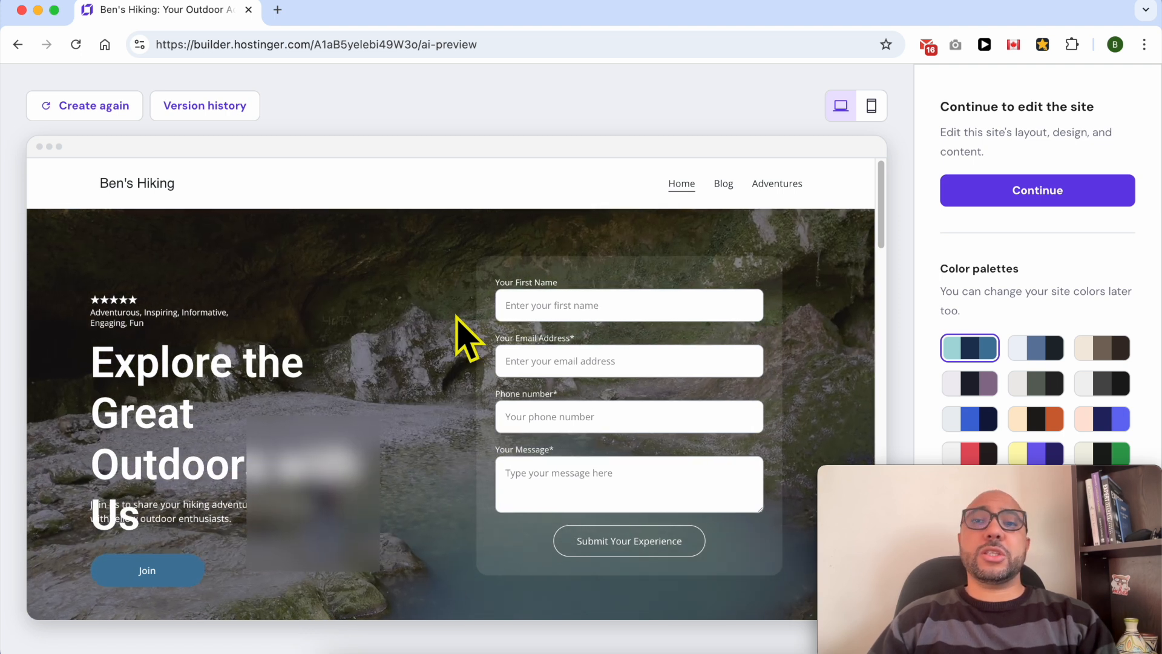
{"action": "left_click", "coordinate": [199, 109]}
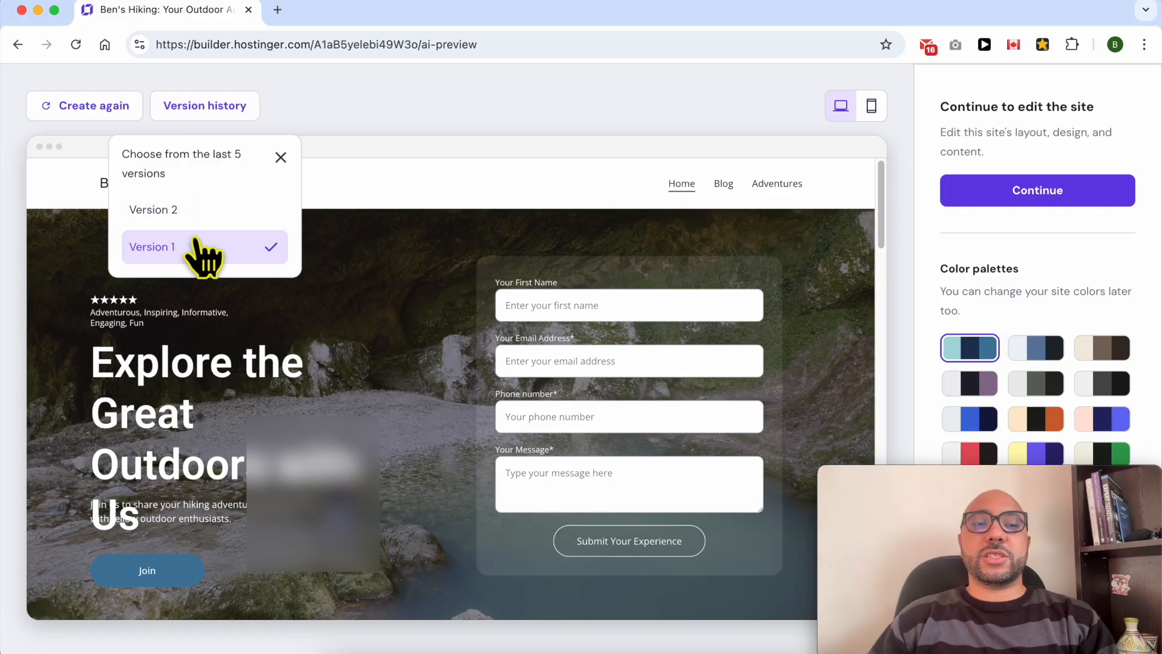
{"action": "left_click", "coordinate": [364, 234]}
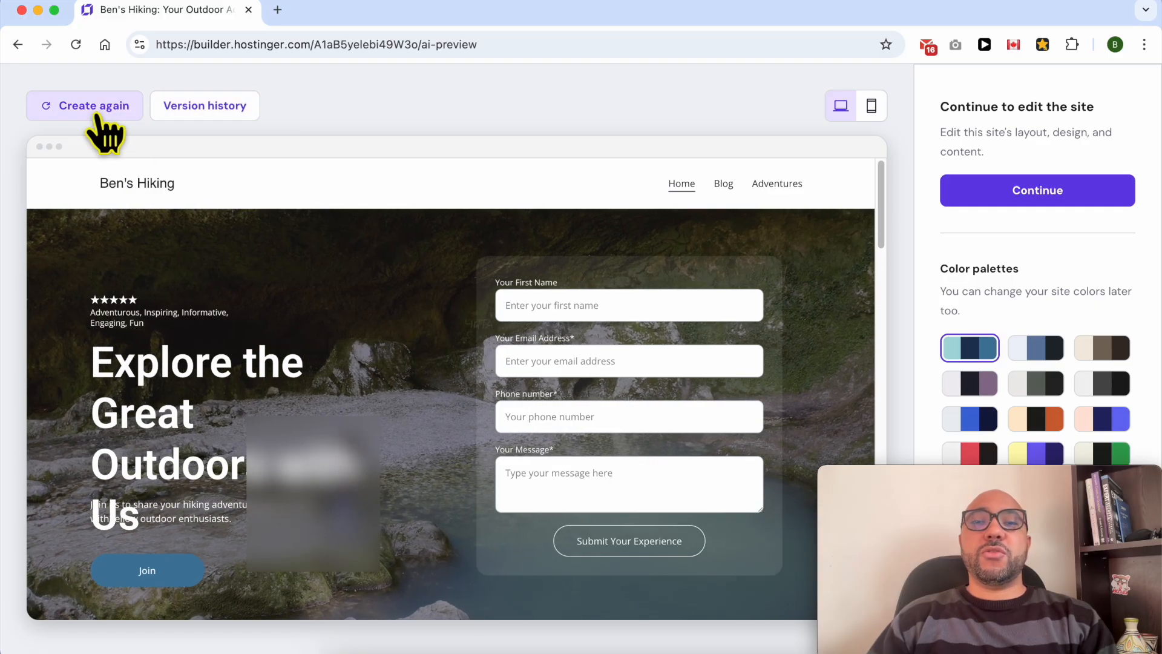
Generate another website version with the description replaced by "create me an IT blog to share my experience with digital products".
{"action": "left_click", "coordinate": [96, 113]}
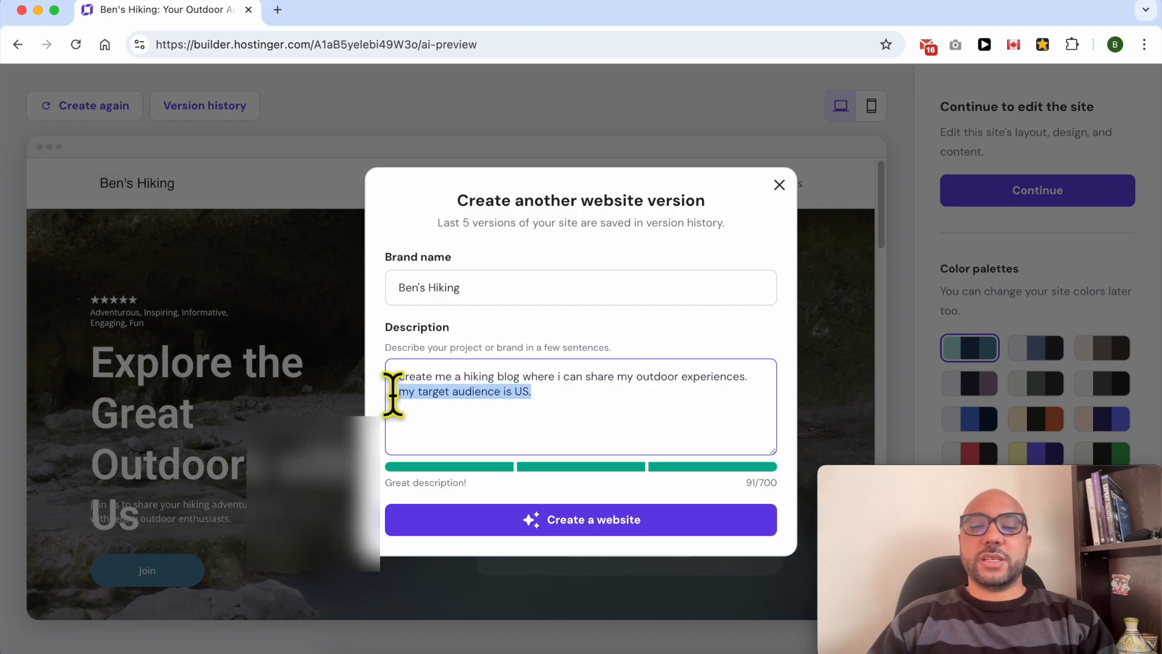
{"action": "key", "text": "BackSpace"}
{"action": "left_click_drag", "start_coordinate": [750, 391], "coordinate": [370, 369]}
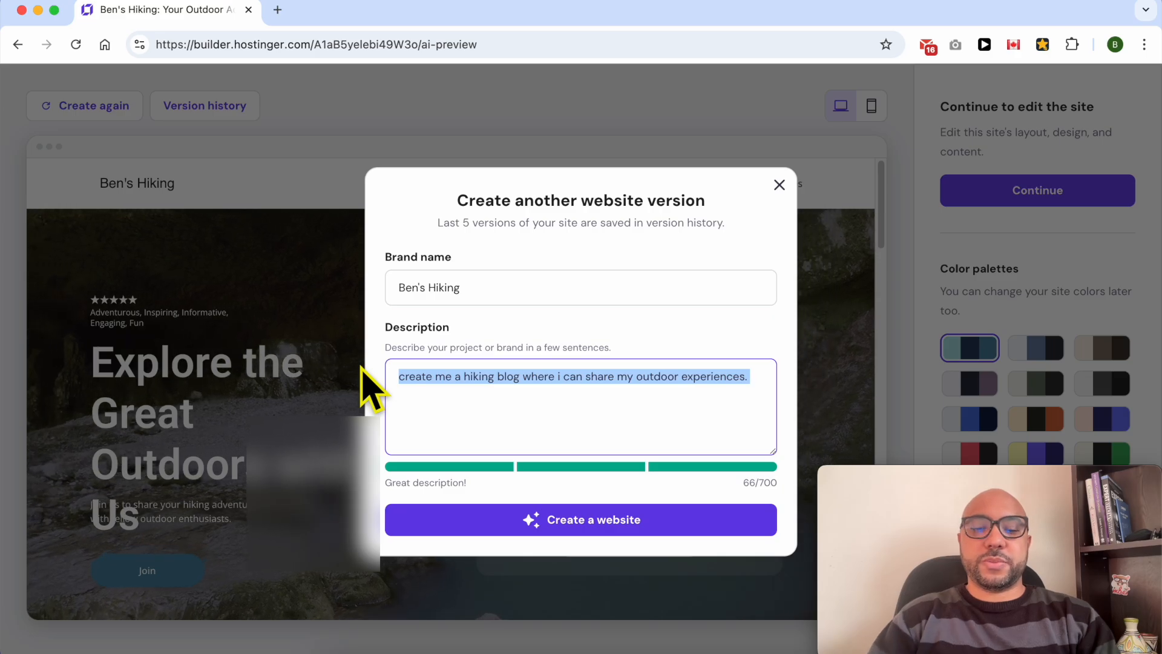
{"action": "type", "text": "create my IT blog"}
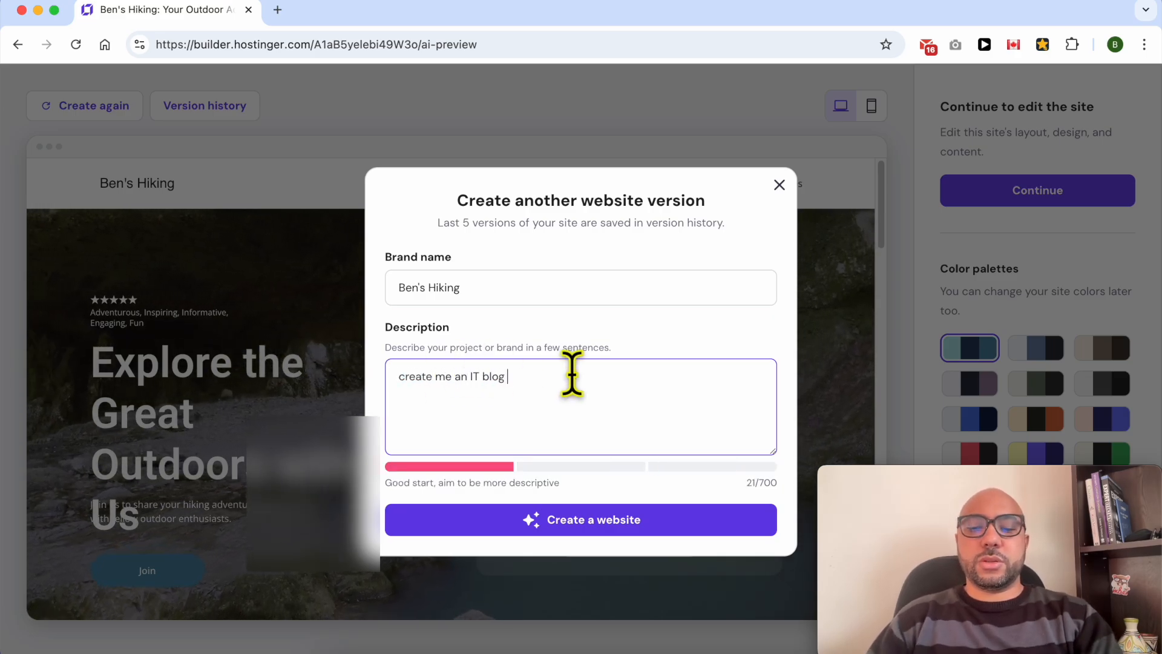
{"action": "type", "text": " to share my experience with"}
{"action": "key", "text": "Return"}
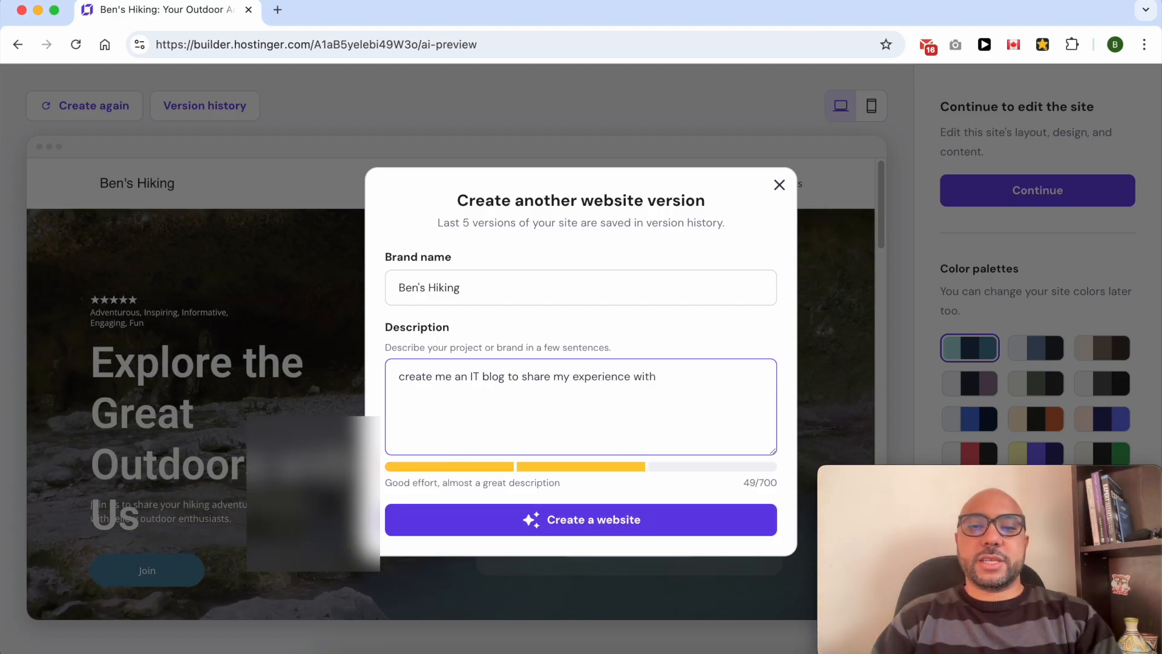
{"action": "type", "text": "digital products"}
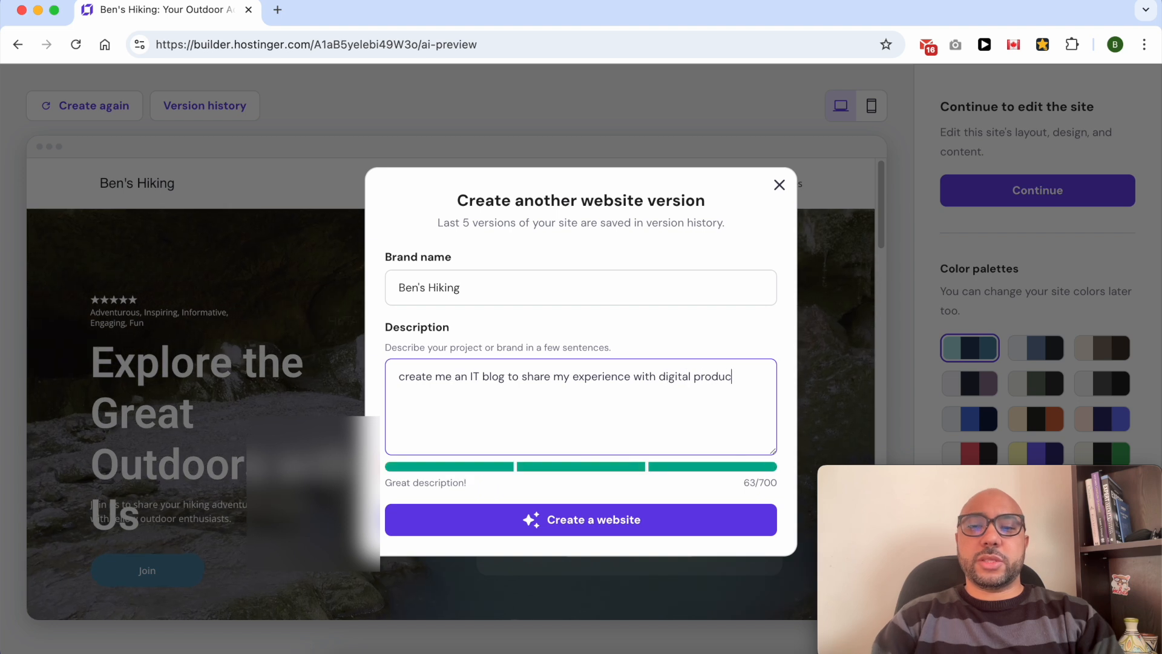
{"action": "left_click", "coordinate": [587, 519]}
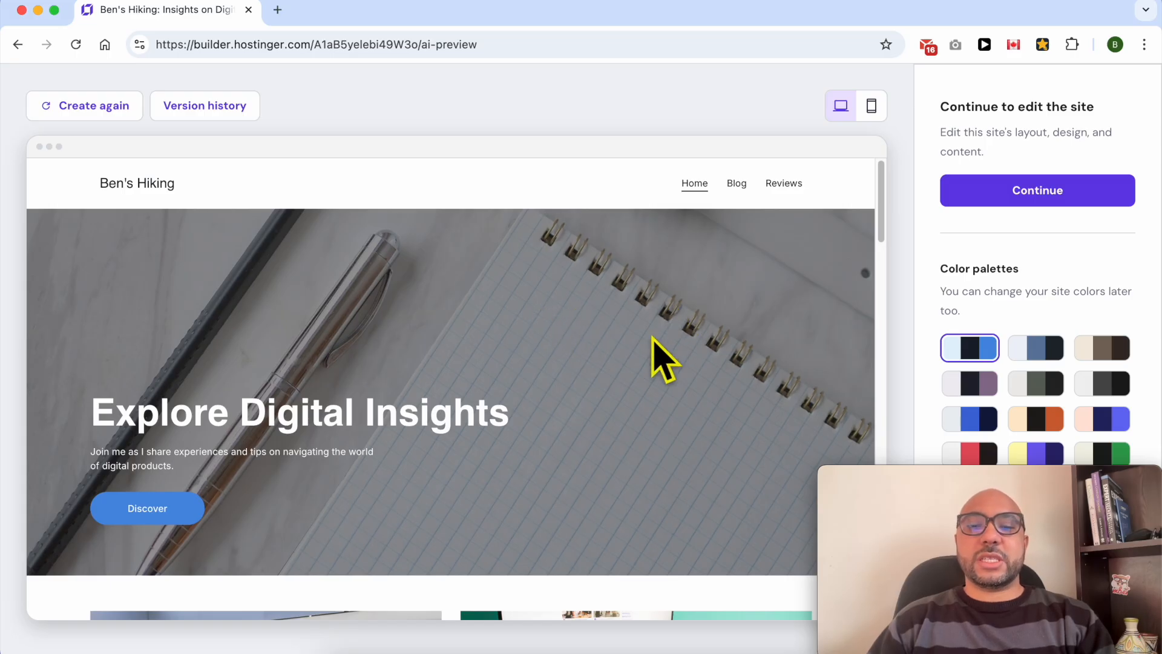
{"action": "left_click_drag", "start_coordinate": [999, 475], "coordinate": [574, 471]}
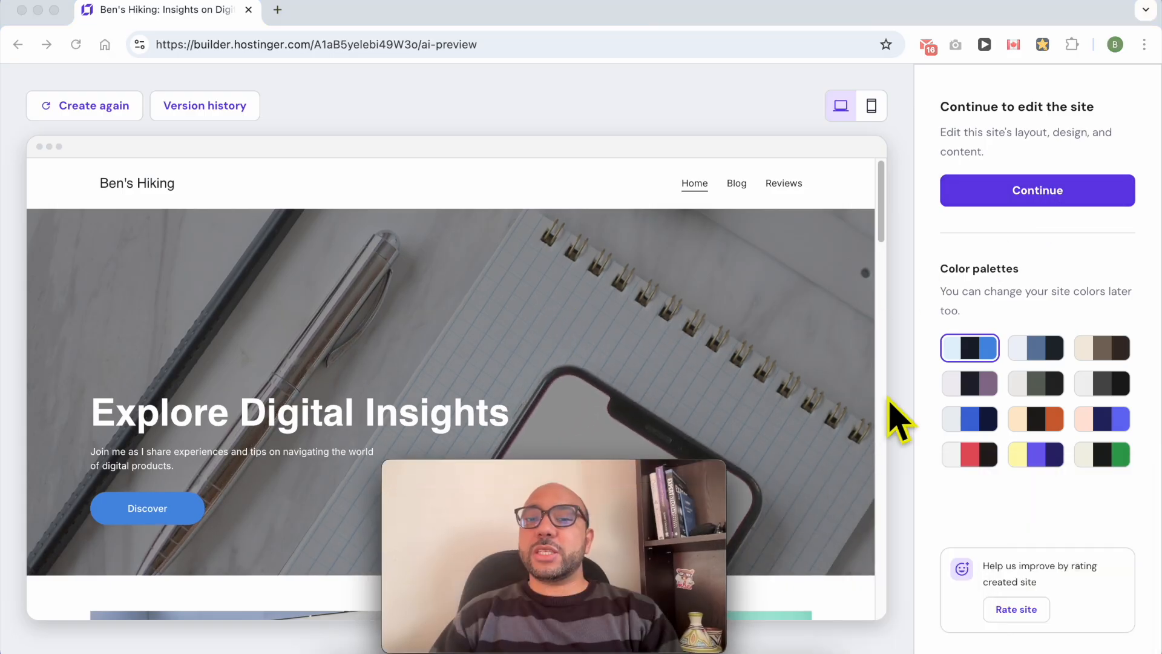
Compare alternative color palettes, keep the light blue, black and blue one, and continue to the site editor.
{"action": "left_click", "coordinate": [1052, 350]}
{"action": "left_click", "coordinate": [1107, 350]}
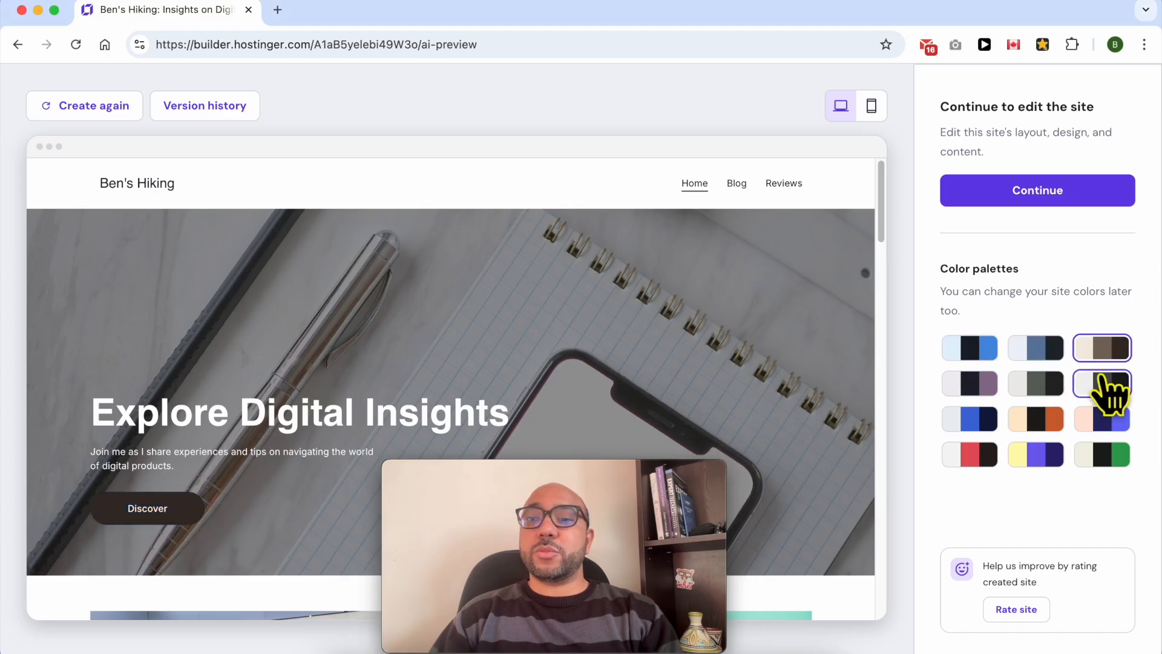
{"action": "left_click", "coordinate": [1035, 383]}
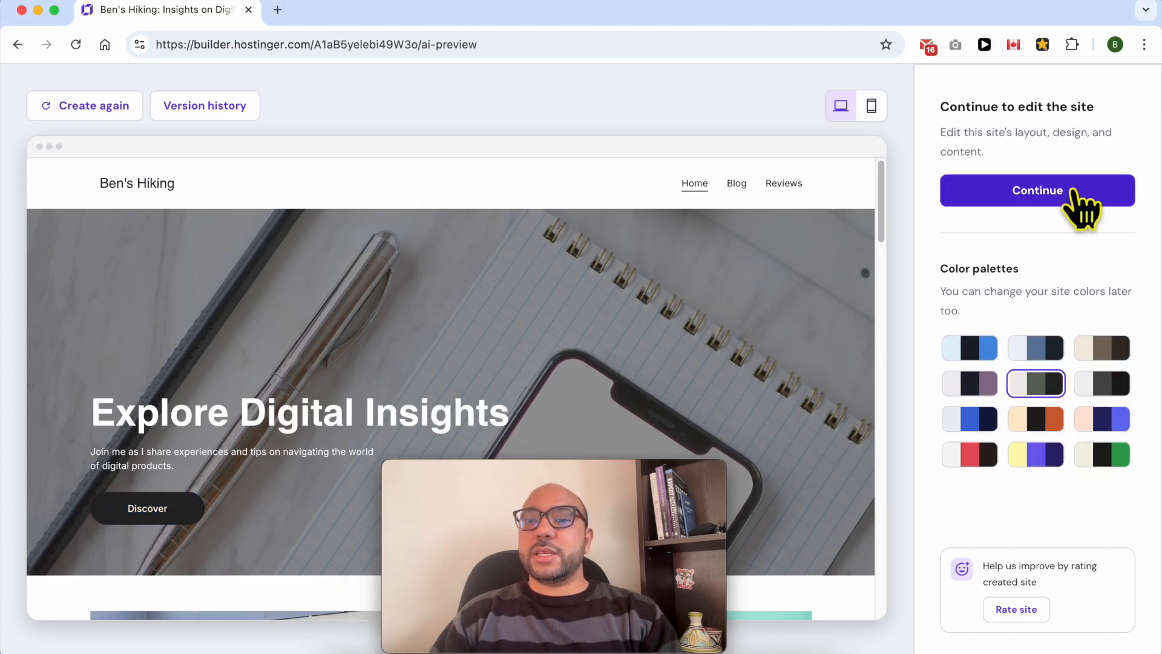
{"action": "left_click", "coordinate": [969, 348]}
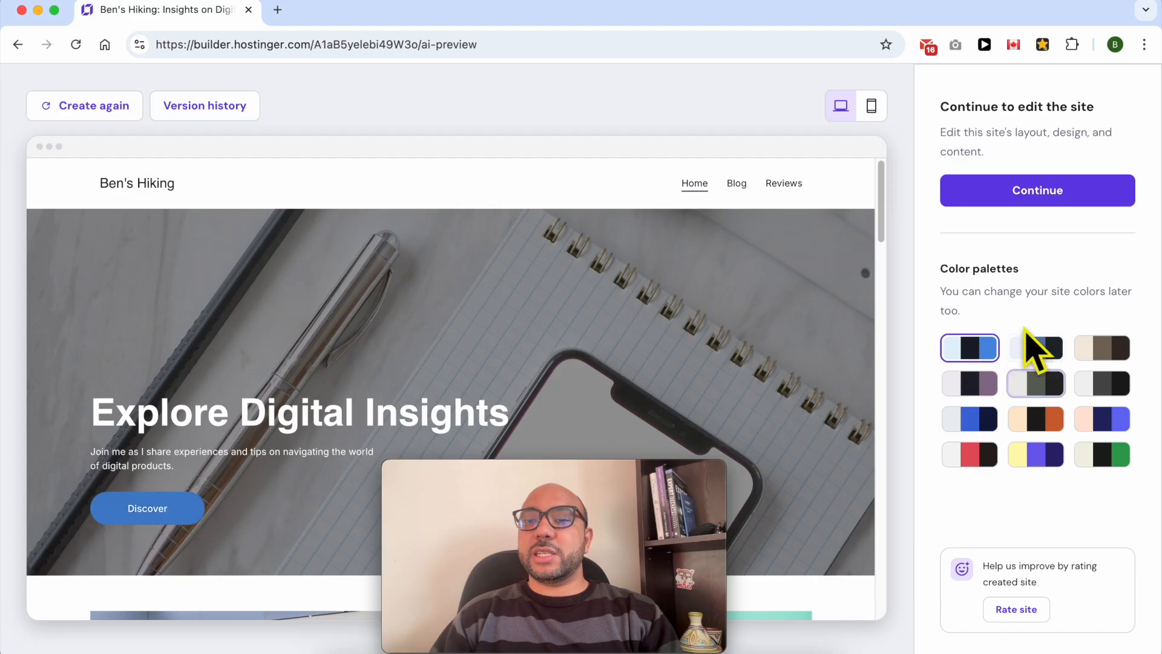
{"action": "left_click", "coordinate": [1065, 191]}
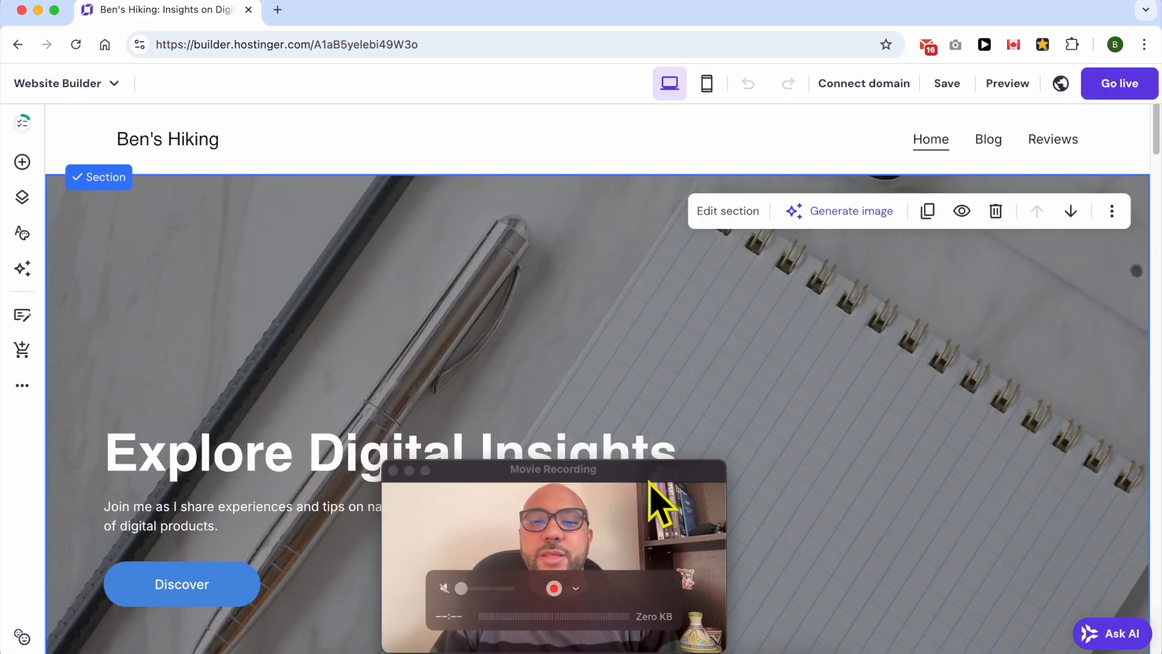
Check the home page in mobile view and return to desktop view.
{"action": "left_click_drag", "start_coordinate": [999, 463], "coordinate": [1087, 484]}
{"action": "left_click", "coordinate": [669, 369]}
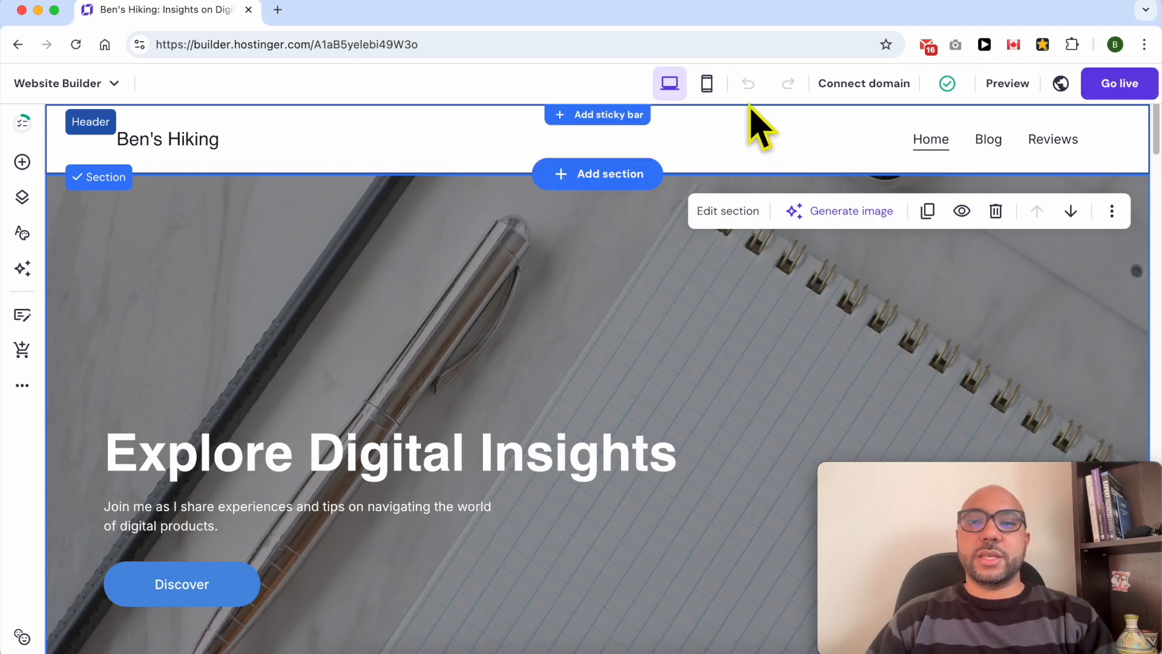
{"action": "scroll", "coordinate": [781, 266], "scroll_direction": "down", "scroll_amount": 2}
{"action": "left_click", "coordinate": [708, 85]}
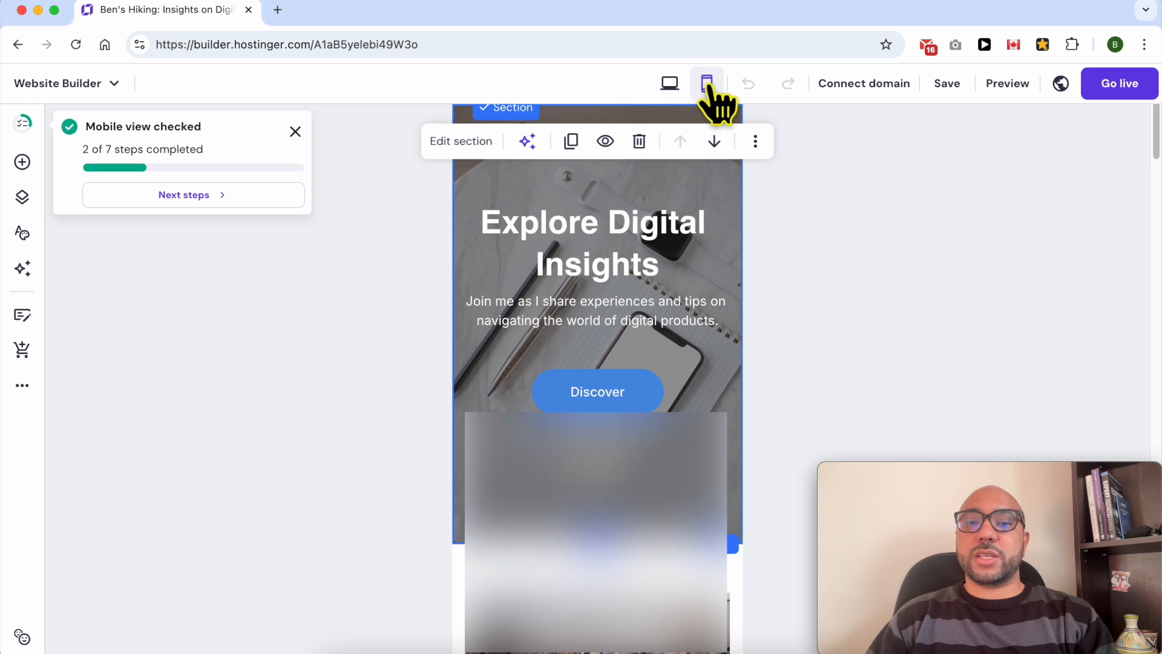
{"action": "left_click", "coordinate": [670, 83]}
Check the domain connection options with the temporary domain, and the autosave and backup information.
{"action": "mouse_move", "coordinate": [817, 91]}
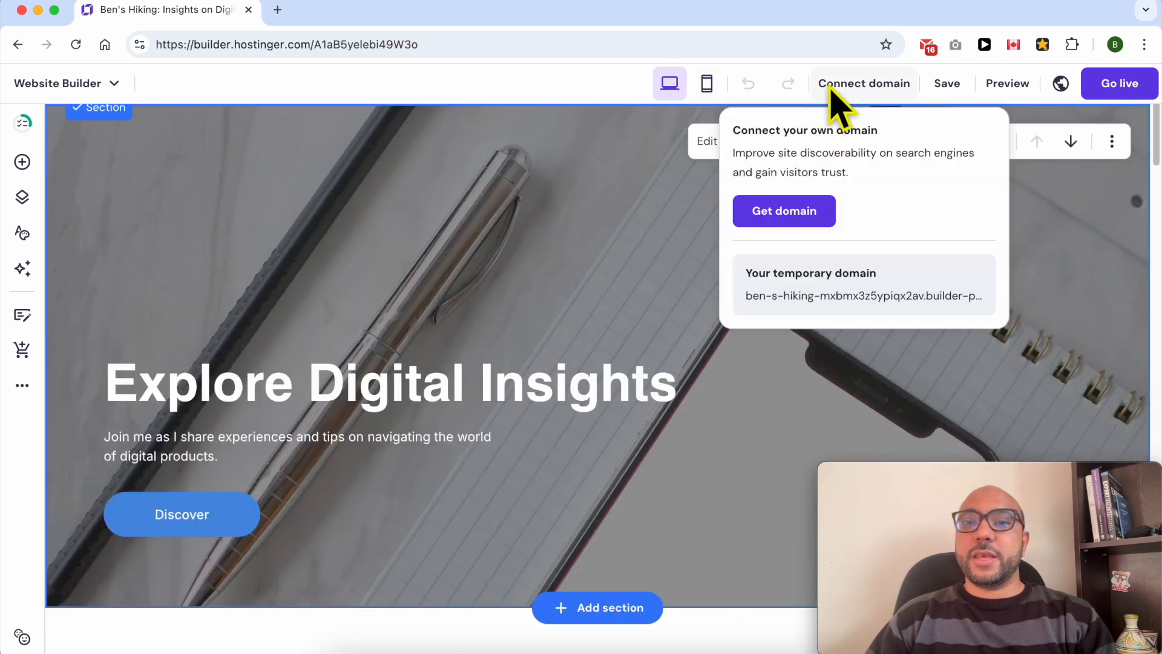
{"action": "triple_click", "coordinate": [793, 295]}
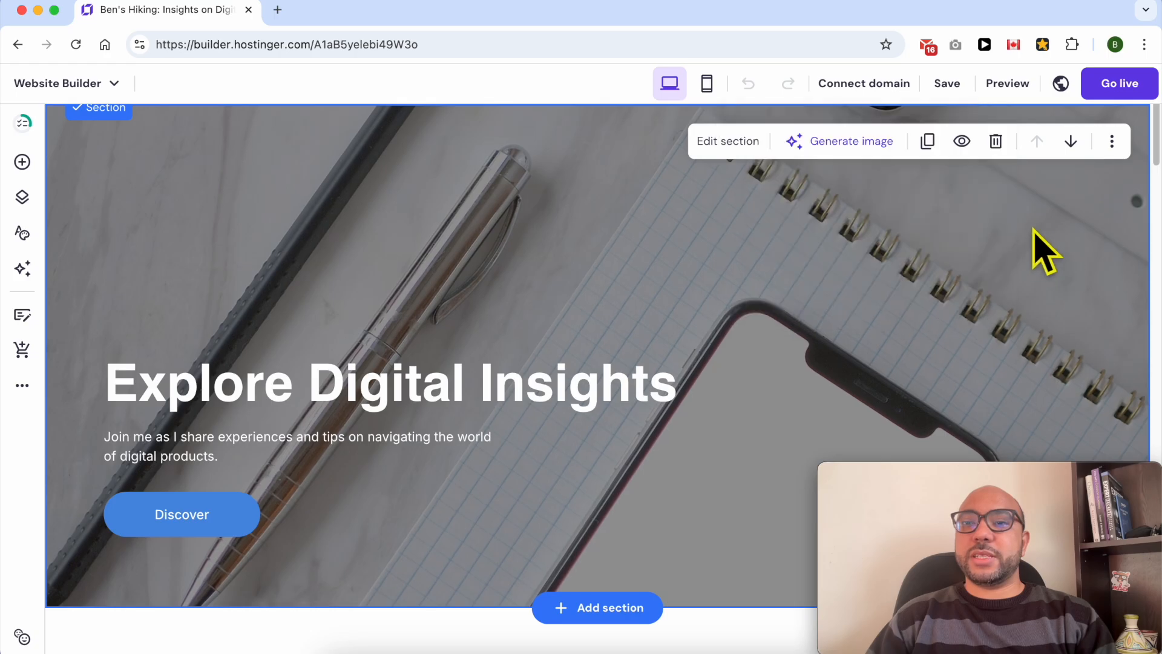
{"action": "mouse_move", "coordinate": [954, 90]}
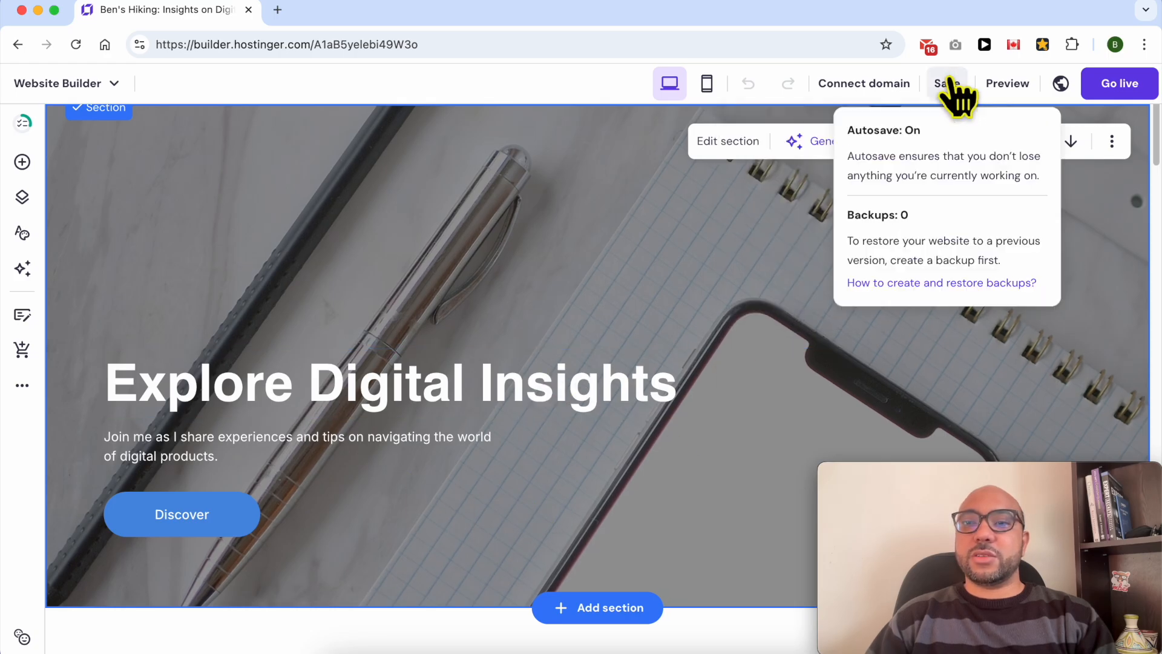
Preview the website, return to the editor and look at the Coming soon mode options.
{"action": "left_click", "coordinate": [1008, 91]}
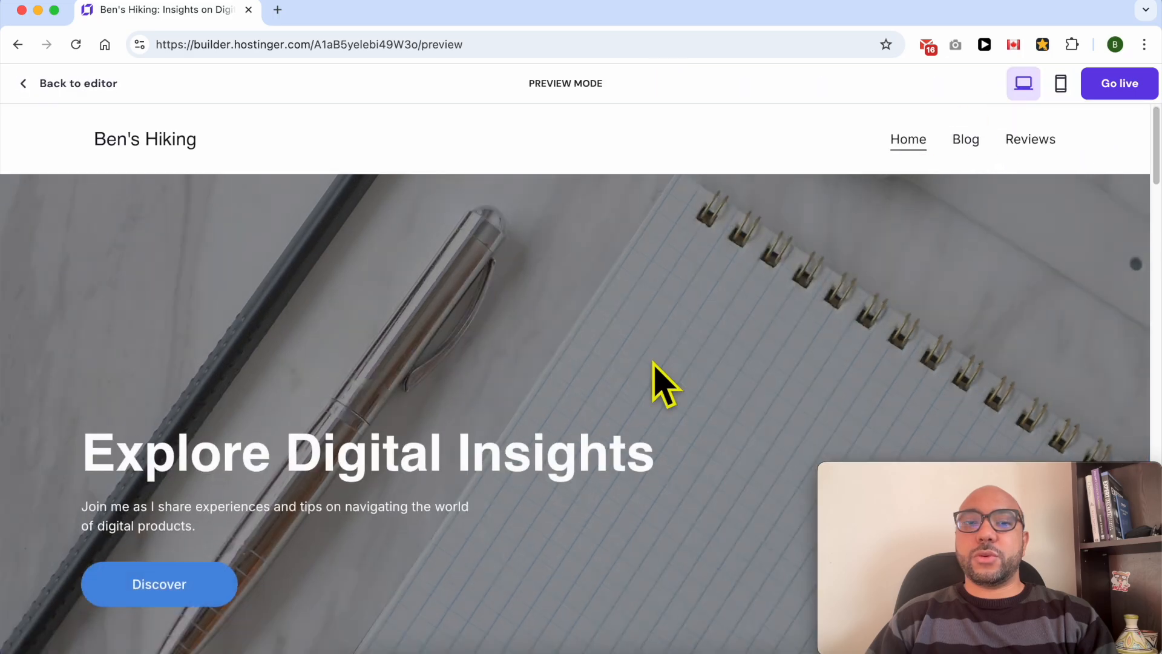
{"action": "left_click", "coordinate": [33, 85]}
{"action": "left_click", "coordinate": [1060, 83]}
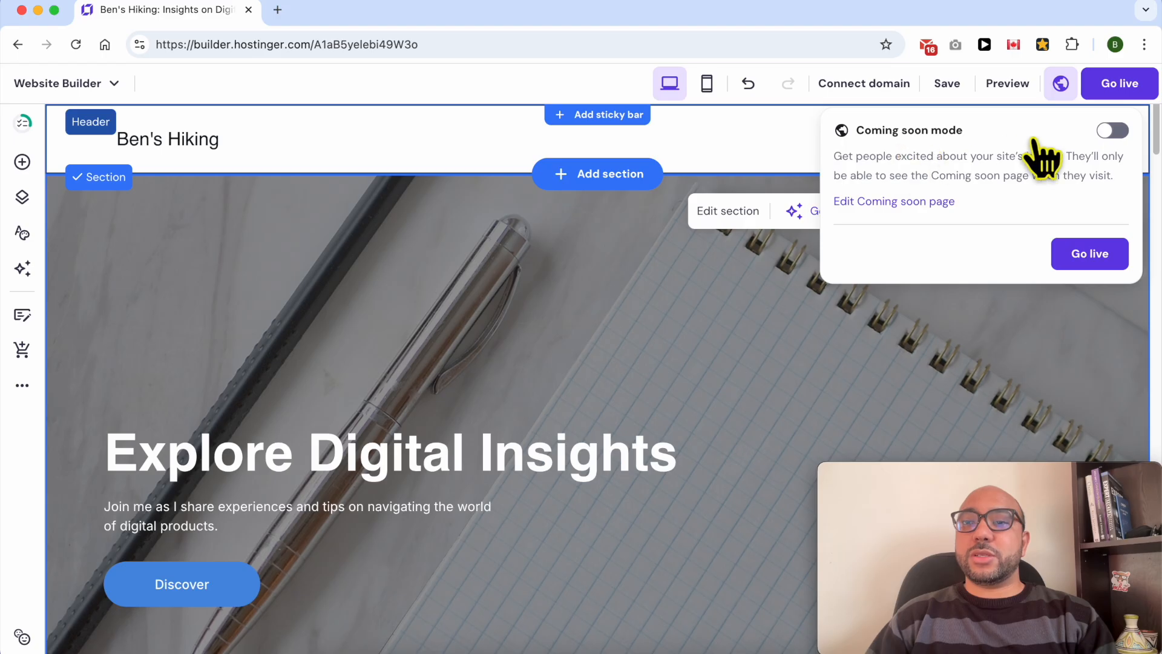
{"action": "left_click", "coordinate": [1113, 89]}
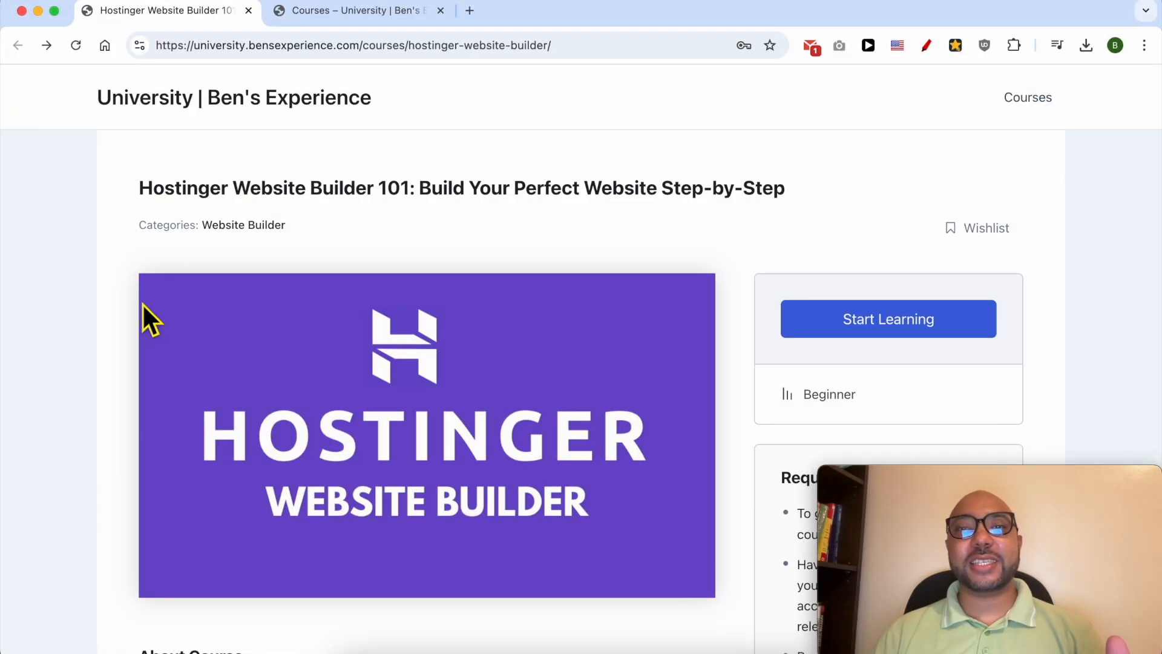
Examine the Hostinger Website Builder 101 course description and its Getting Started and Website Setup and Design lessons.
{"action": "left_click_drag", "start_coordinate": [247, 206], "coordinate": [385, 207]}
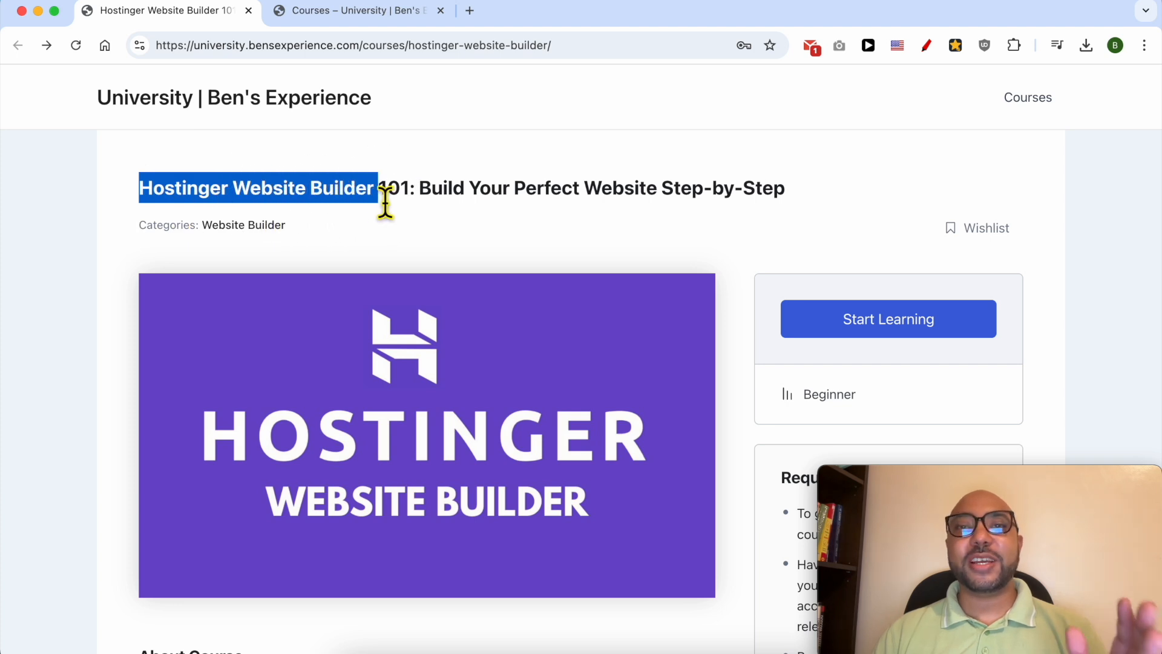
{"action": "scroll", "coordinate": [376, 234], "scroll_direction": "down", "scroll_amount": 10}
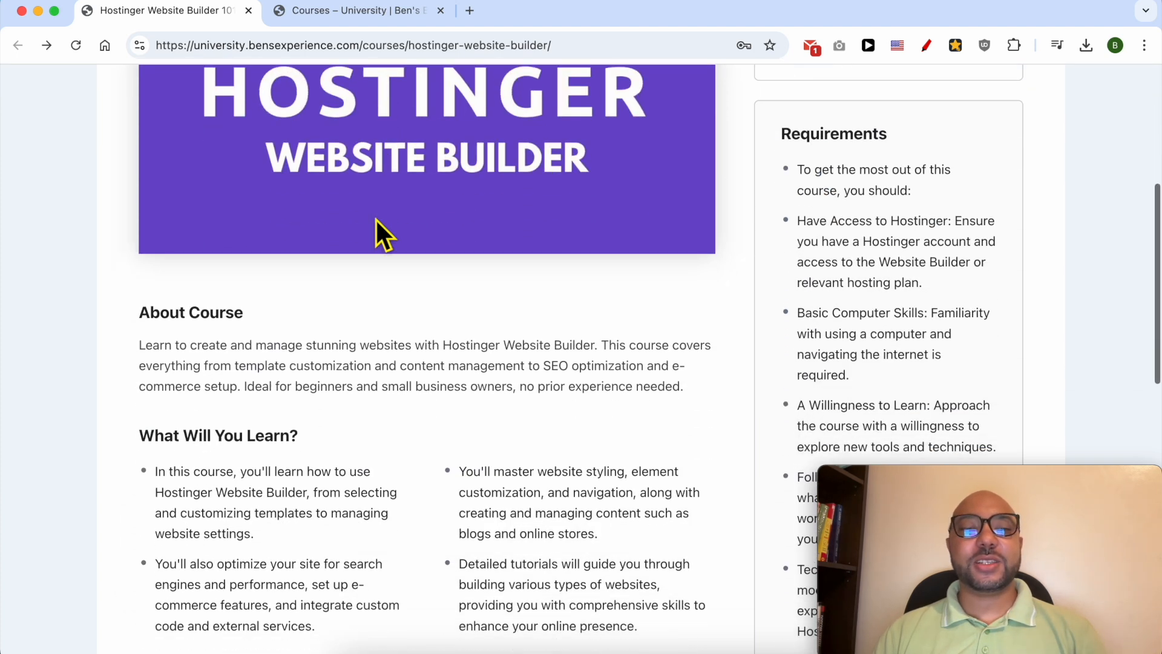
{"action": "scroll", "coordinate": [362, 266], "scroll_direction": "down", "scroll_amount": 6}
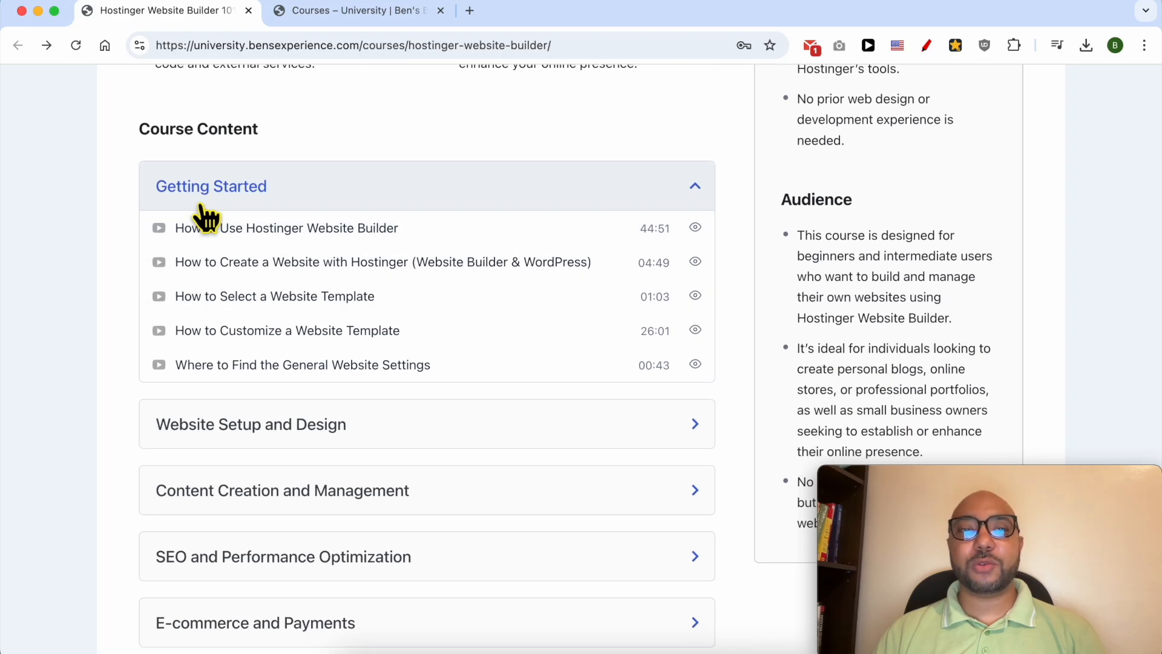
{"action": "scroll", "coordinate": [230, 291], "scroll_direction": "down", "scroll_amount": 3}
{"action": "left_click", "coordinate": [245, 267]}
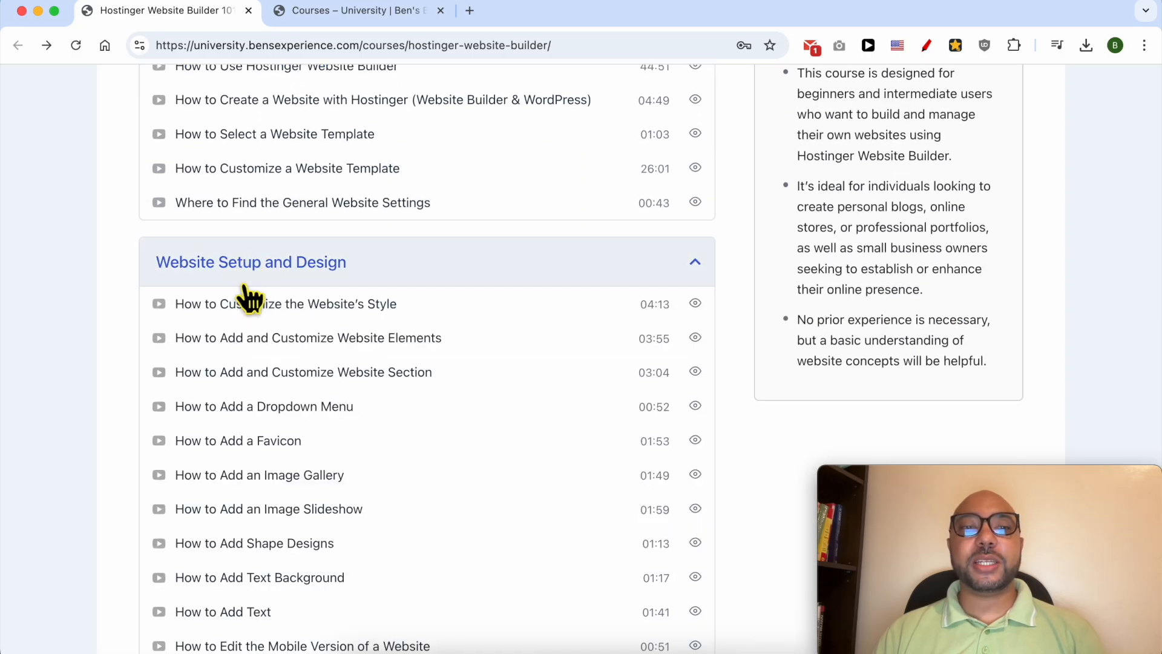
{"action": "scroll", "coordinate": [248, 293], "scroll_direction": "down", "scroll_amount": 2}
{"action": "scroll", "coordinate": [248, 293], "scroll_direction": "down", "scroll_amount": 3}
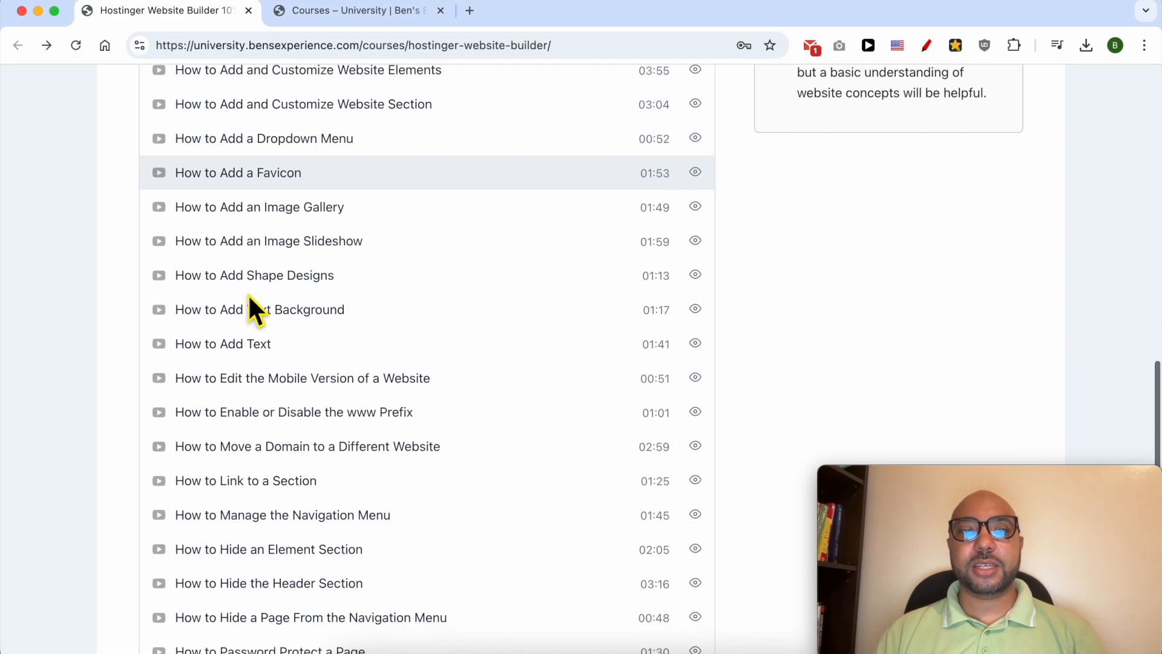
{"action": "scroll", "coordinate": [248, 293], "scroll_direction": "down", "scroll_amount": 10}
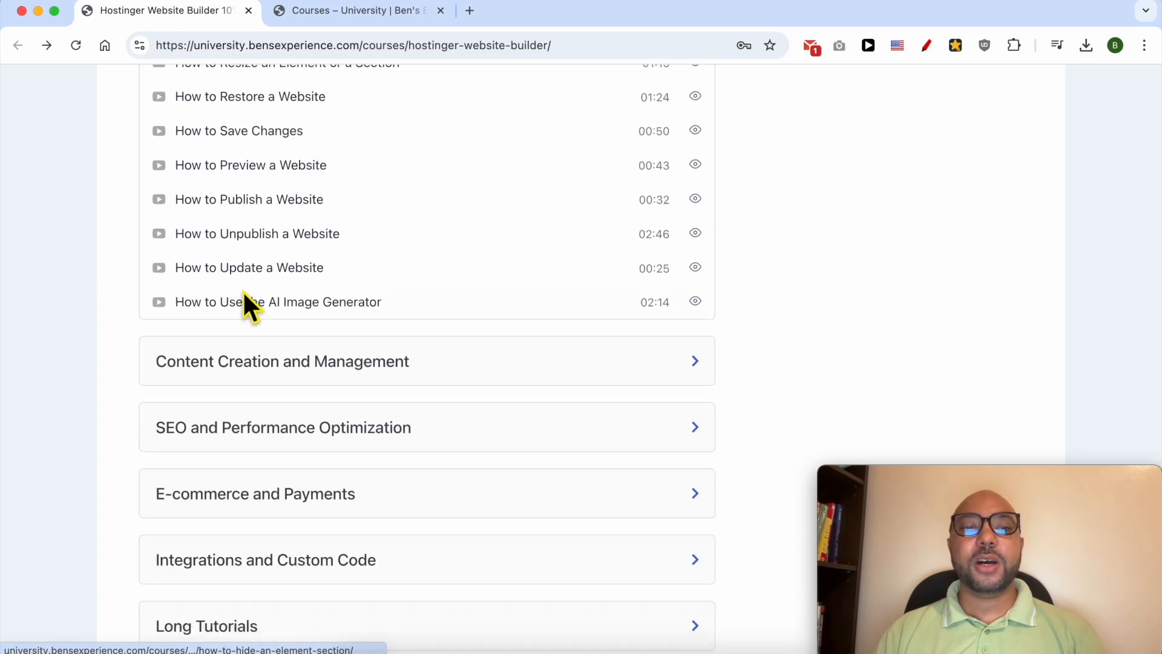
Examine the course lessons under Content Creation and Management, SEO and Performance Optimization, and E-commerce and Payments.
{"action": "left_click", "coordinate": [282, 267]}
{"action": "scroll", "coordinate": [281, 266], "scroll_direction": "down", "scroll_amount": 10}
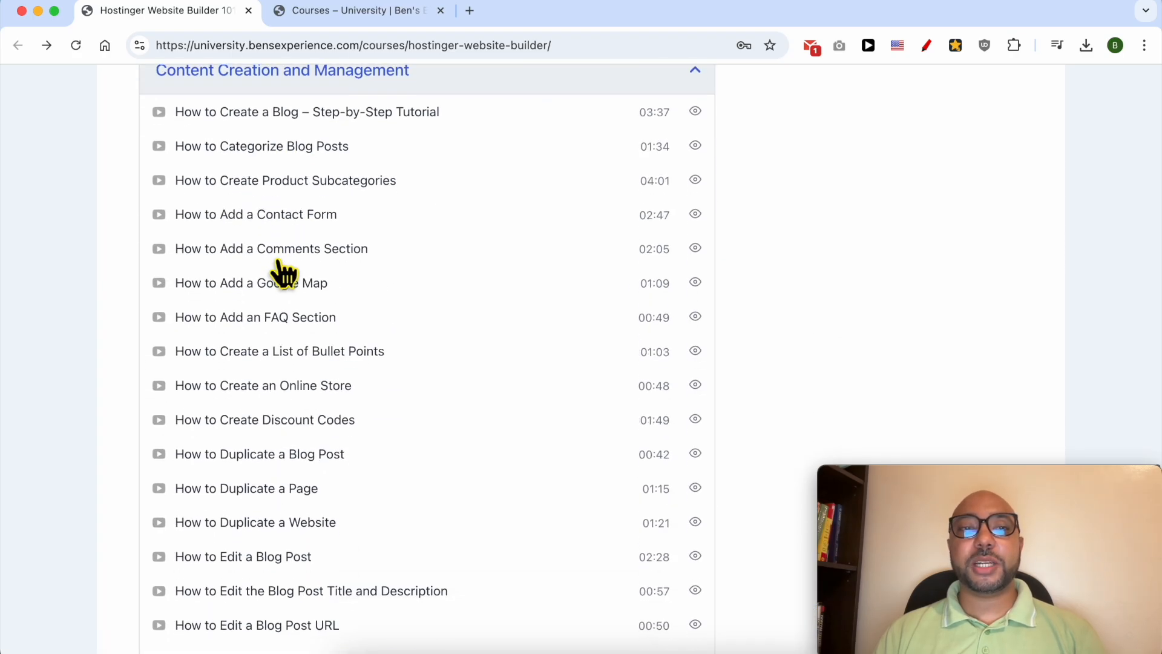
{"action": "left_click", "coordinate": [282, 327]}
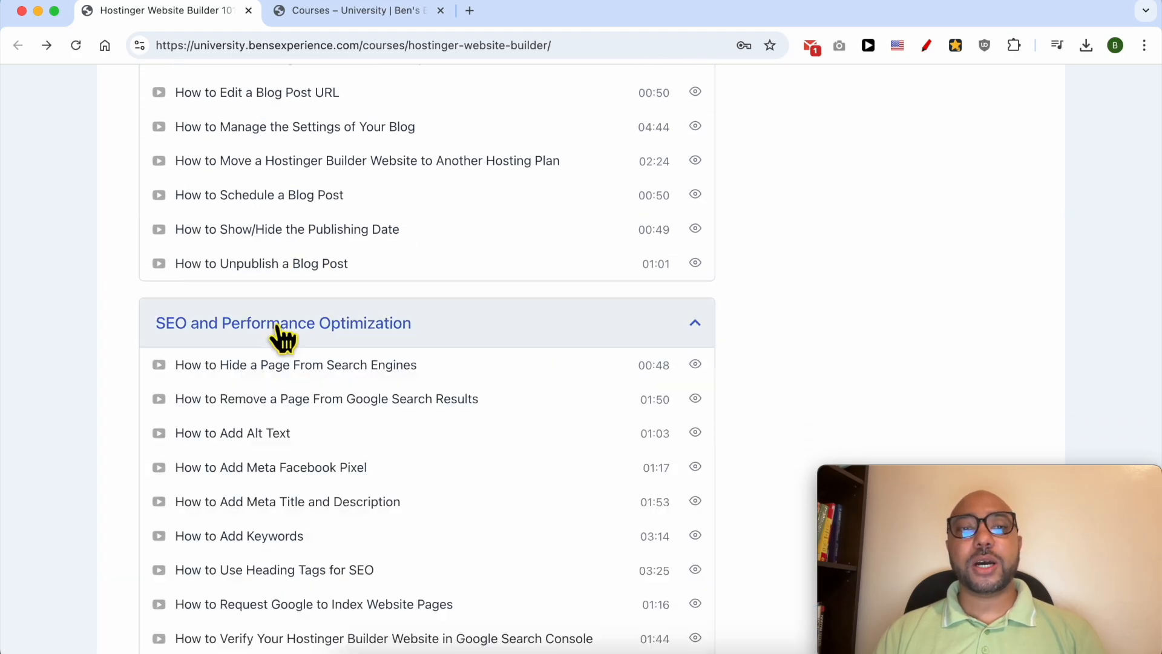
{"action": "scroll", "coordinate": [282, 337], "scroll_direction": "down", "scroll_amount": 3}
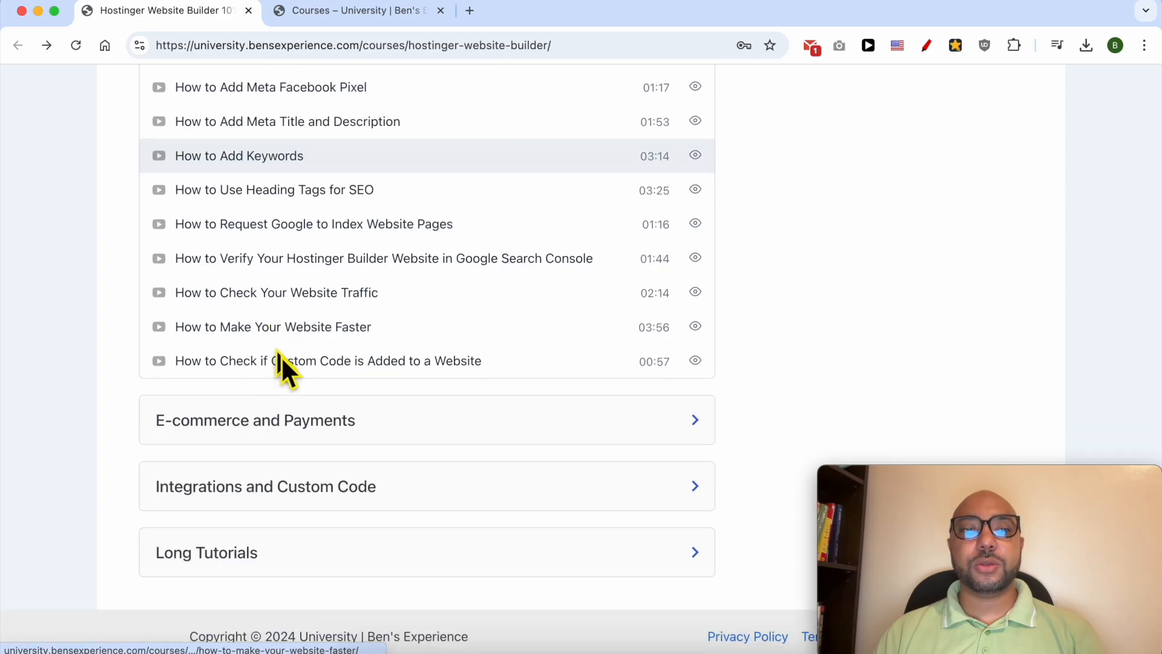
{"action": "left_click", "coordinate": [267, 424]}
{"action": "scroll", "coordinate": [319, 388], "scroll_direction": "down", "scroll_amount": 6}
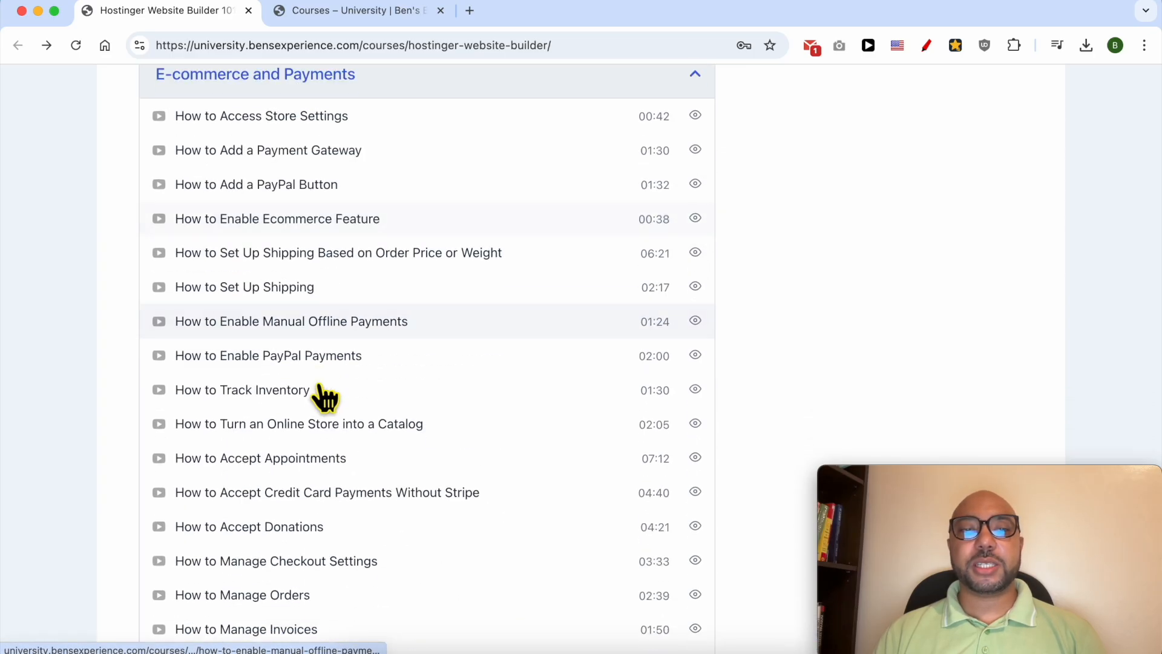
{"action": "scroll", "coordinate": [319, 388], "scroll_direction": "down", "scroll_amount": 6}
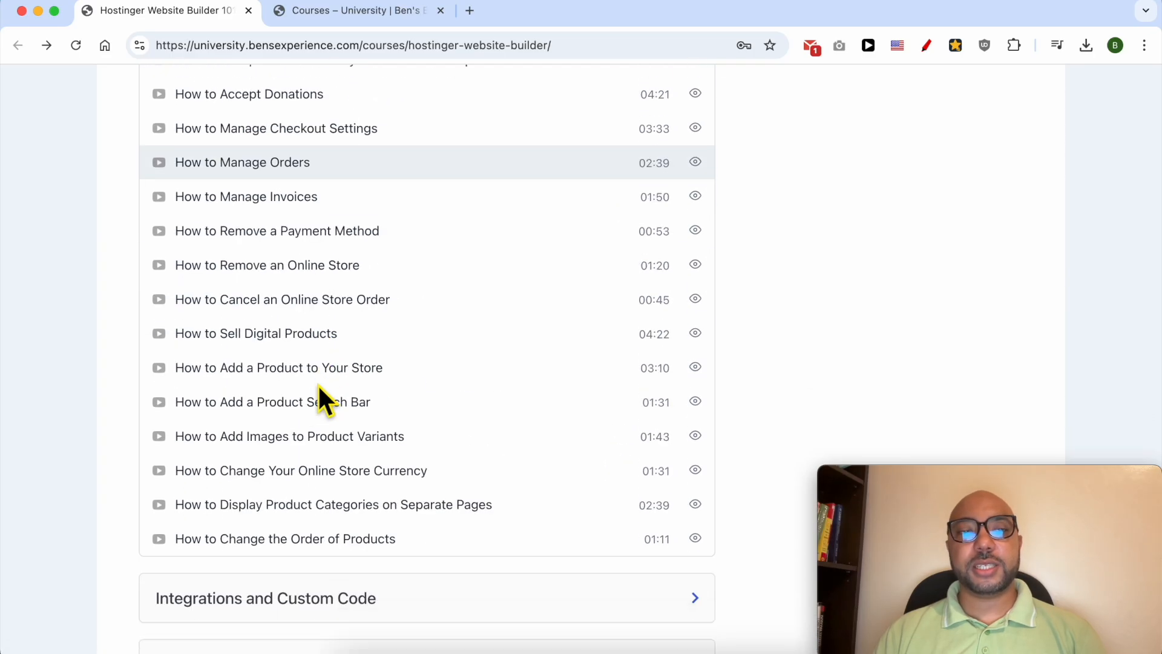
Examine the course lessons under Integrations and Custom Code and Long Tutorials.
{"action": "left_click", "coordinate": [307, 445]}
{"action": "scroll", "coordinate": [303, 417], "scroll_direction": "down", "scroll_amount": 4}
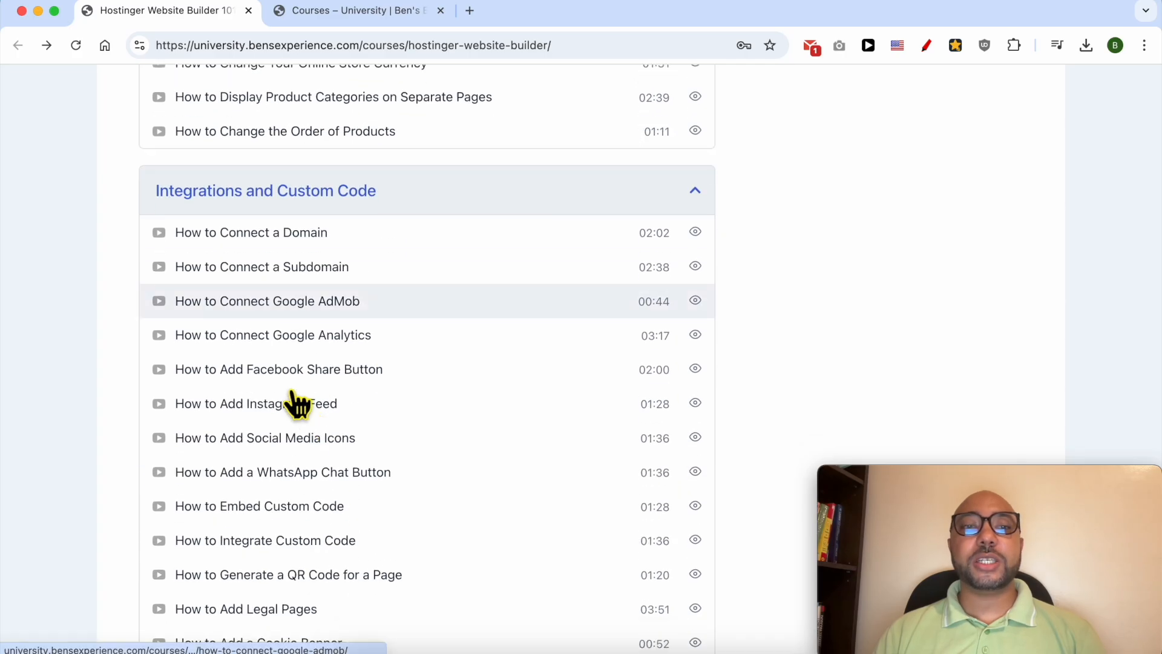
{"action": "scroll", "coordinate": [309, 219], "scroll_direction": "down", "scroll_amount": 3}
{"action": "scroll", "coordinate": [306, 211], "scroll_direction": "down", "scroll_amount": 3}
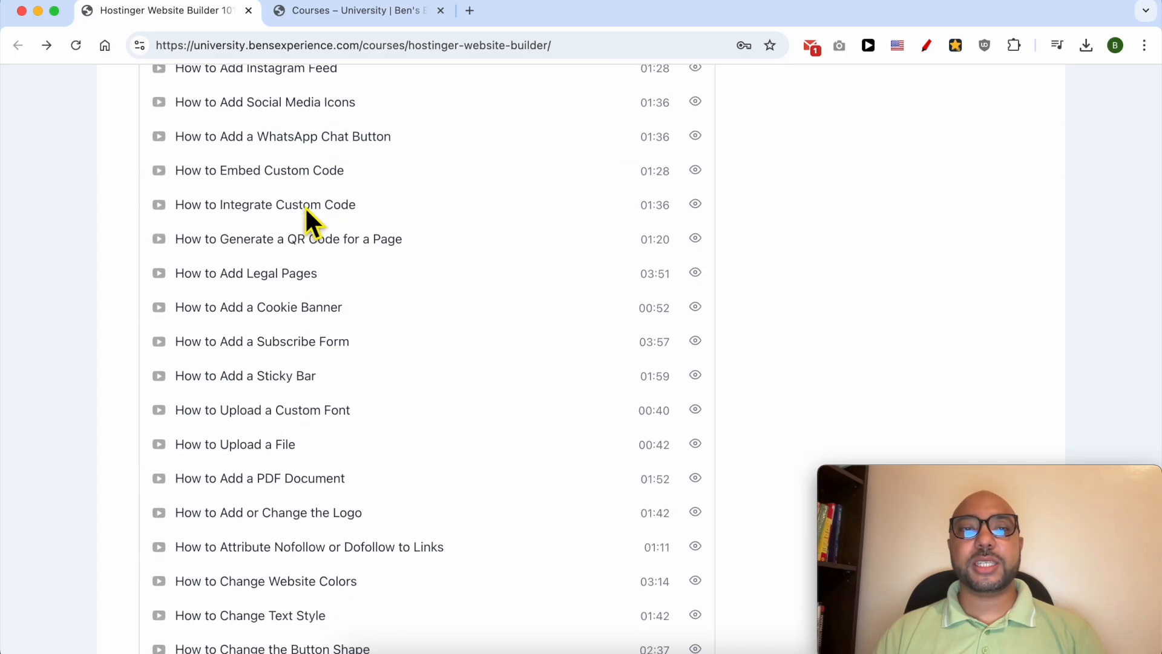
{"action": "scroll", "coordinate": [312, 218], "scroll_direction": "down", "scroll_amount": 6}
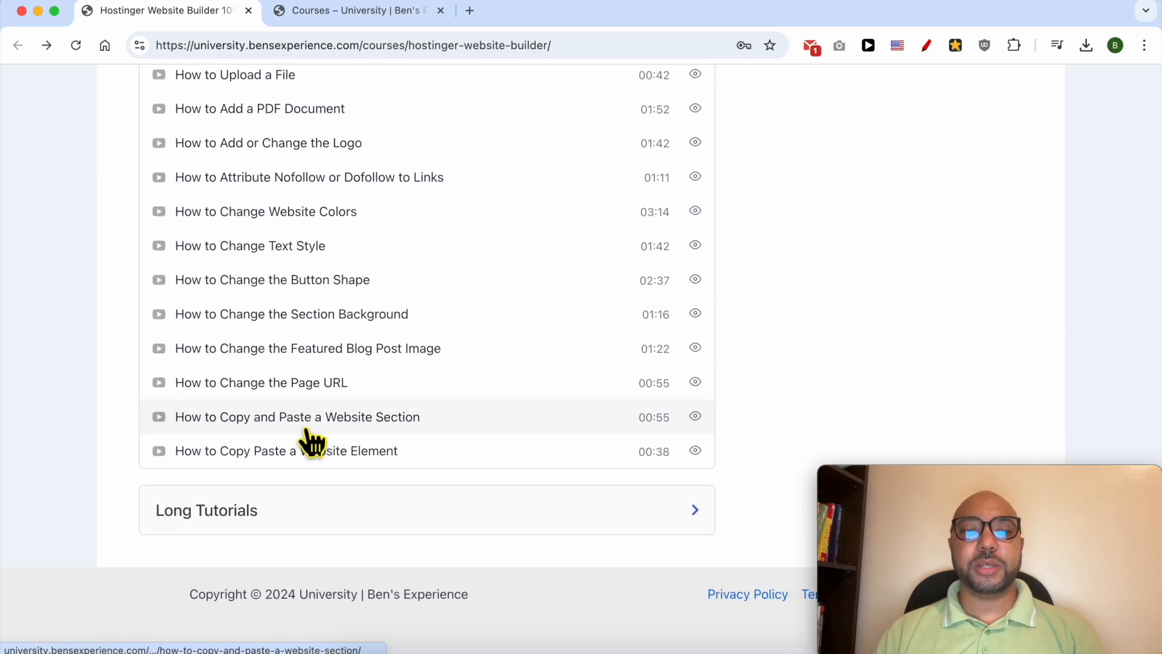
{"action": "left_click", "coordinate": [248, 518]}
{"action": "scroll", "coordinate": [284, 424], "scroll_direction": "down", "scroll_amount": 4}
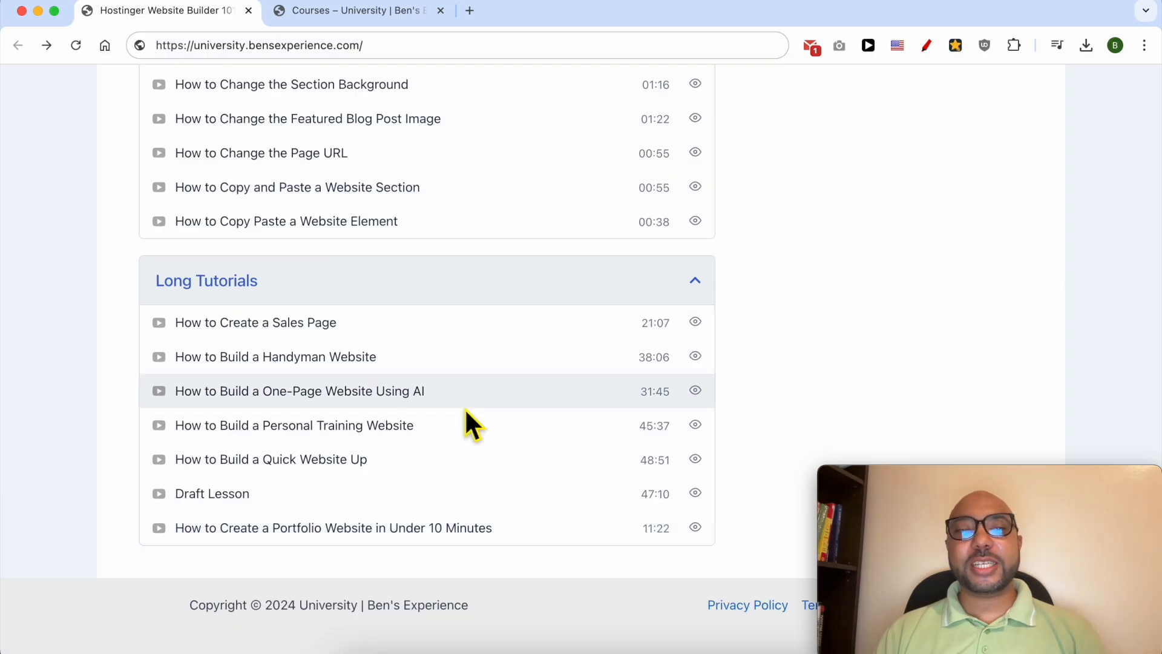
{"action": "scroll", "coordinate": [465, 409], "scroll_direction": "up", "scroll_amount": 15}
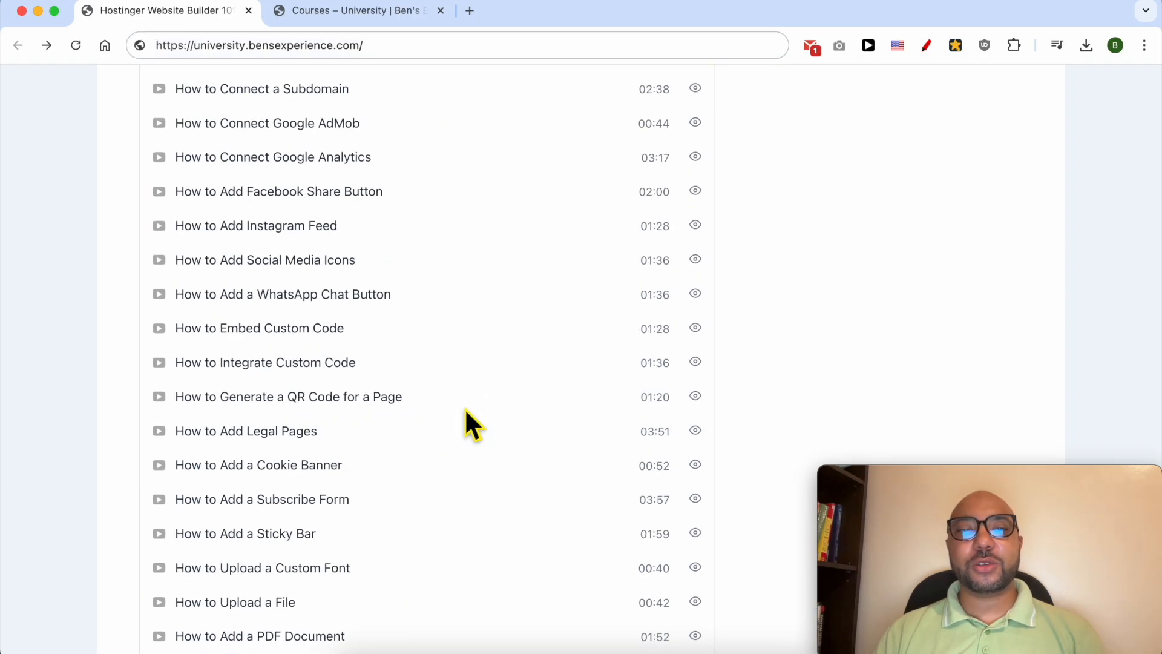
{"action": "scroll", "coordinate": [464, 410], "scroll_direction": "up", "scroll_amount": 5}
Look through the list of all courses offered on the University | Ben's Experience site.
{"action": "left_click", "coordinate": [363, 12]}
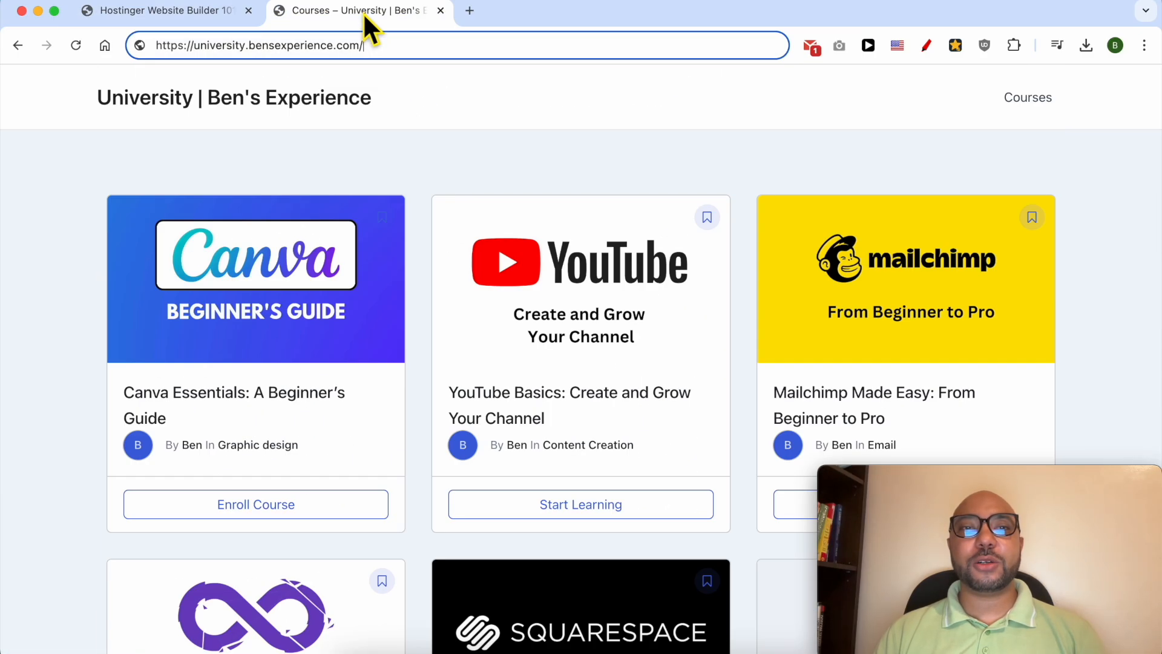
{"action": "left_click", "coordinate": [416, 165]}
{"action": "scroll", "coordinate": [415, 164], "scroll_direction": "down", "scroll_amount": 10}
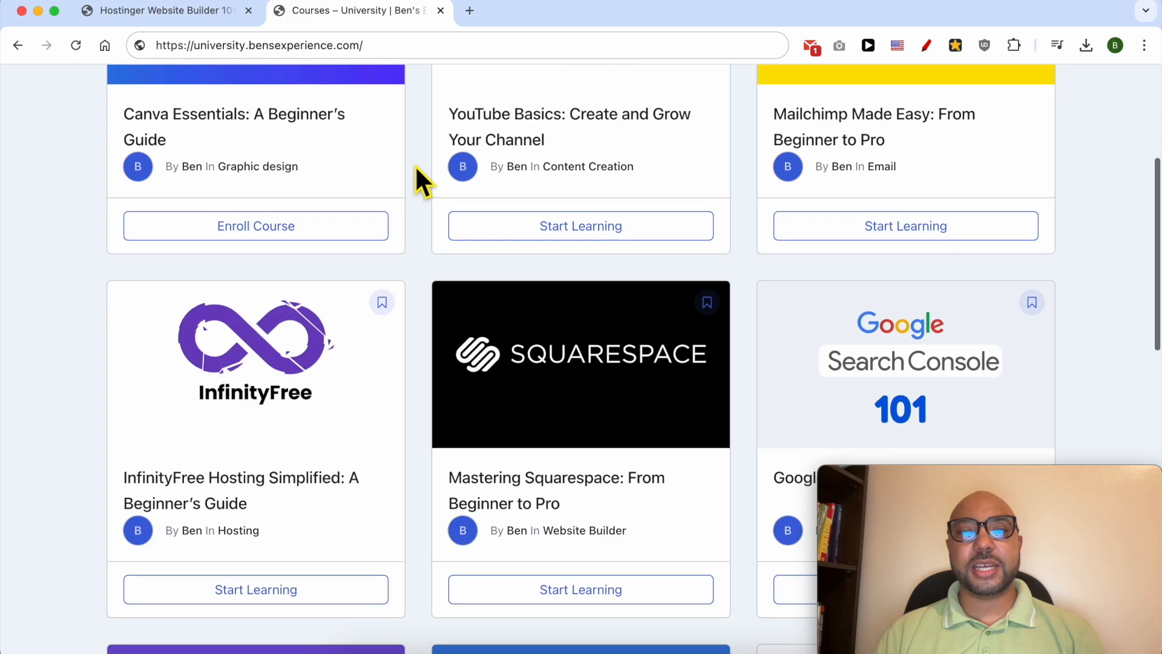
{"action": "scroll", "coordinate": [415, 164], "scroll_direction": "down", "scroll_amount": 8}
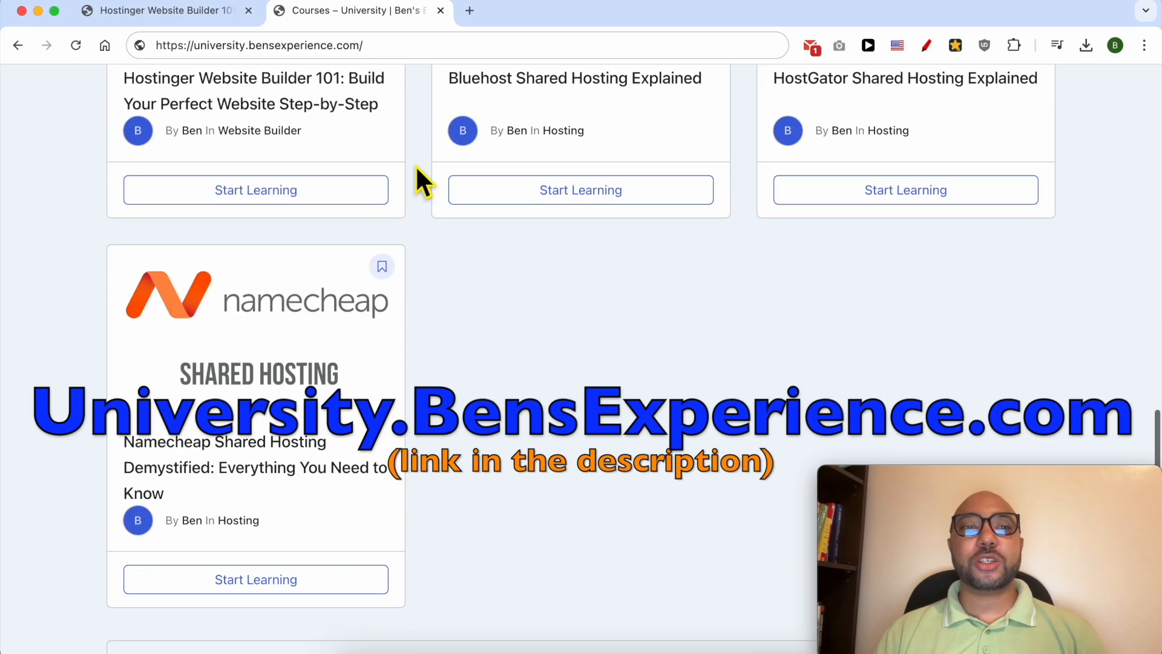
{"action": "left_click", "coordinate": [402, 53]}
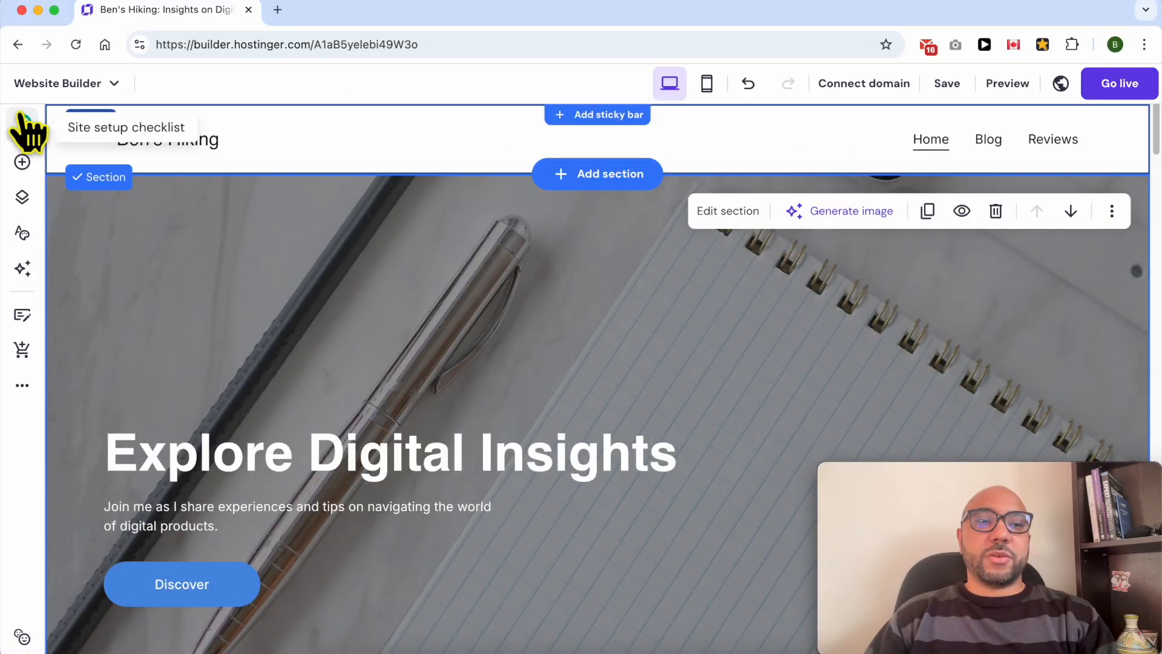
Back in the website editor, review the site-level options, the elements available to add, and the pages and navigation settings.
{"action": "left_click", "coordinate": [58, 85]}
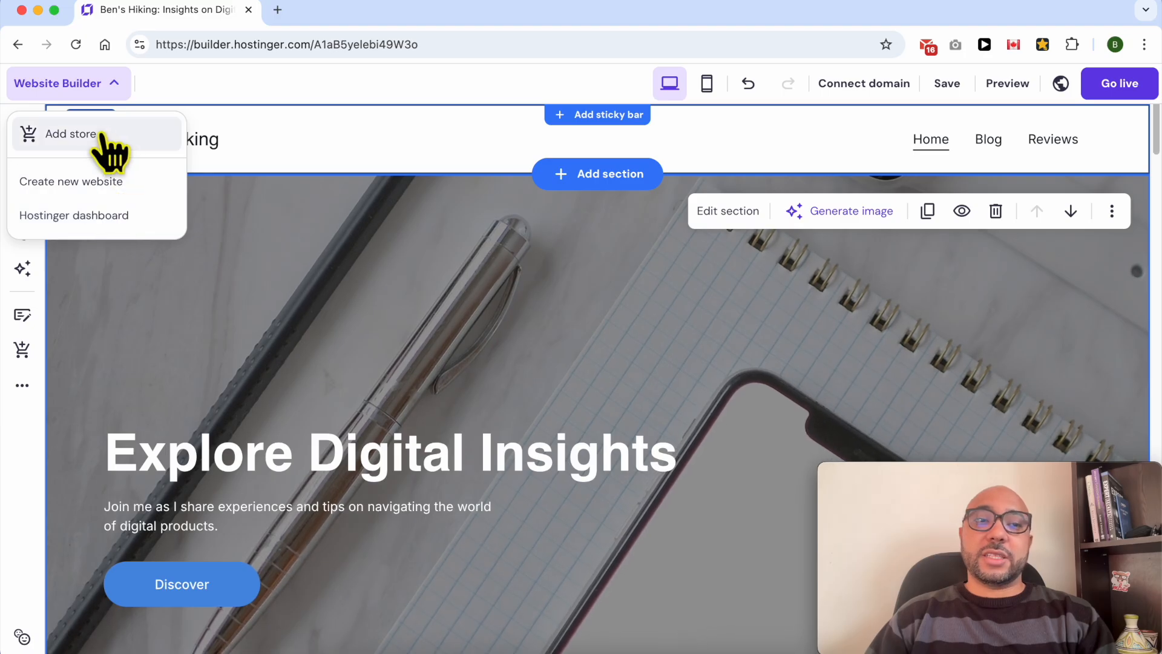
{"action": "left_click", "coordinate": [242, 151]}
{"action": "left_click", "coordinate": [24, 163]}
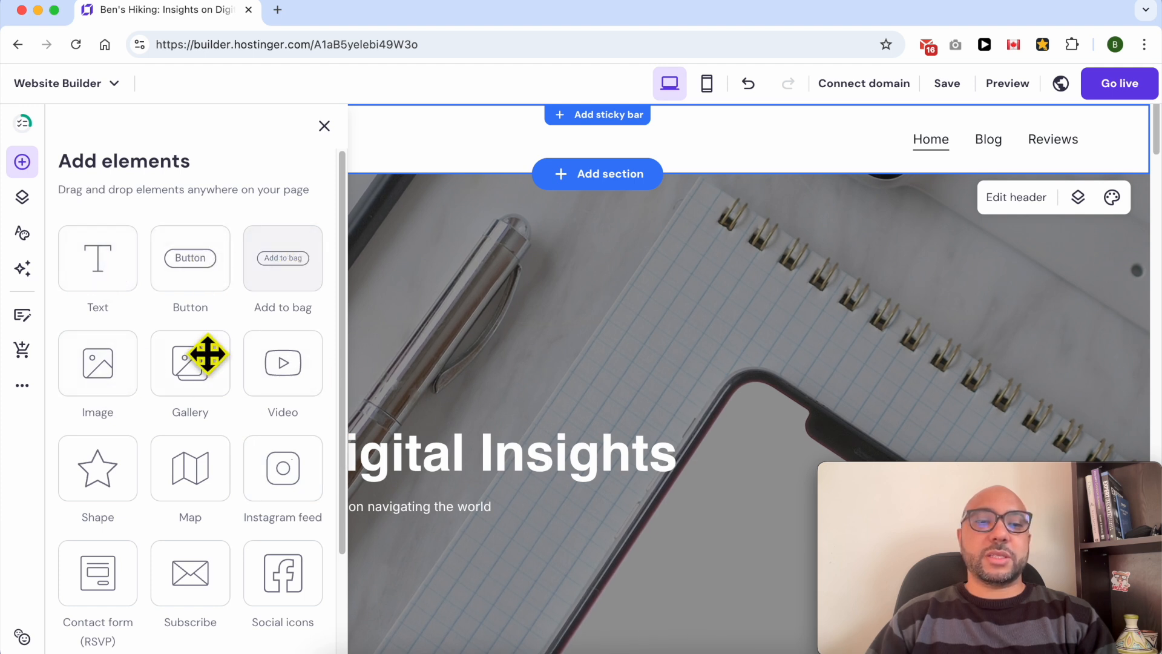
{"action": "left_click", "coordinate": [23, 198]}
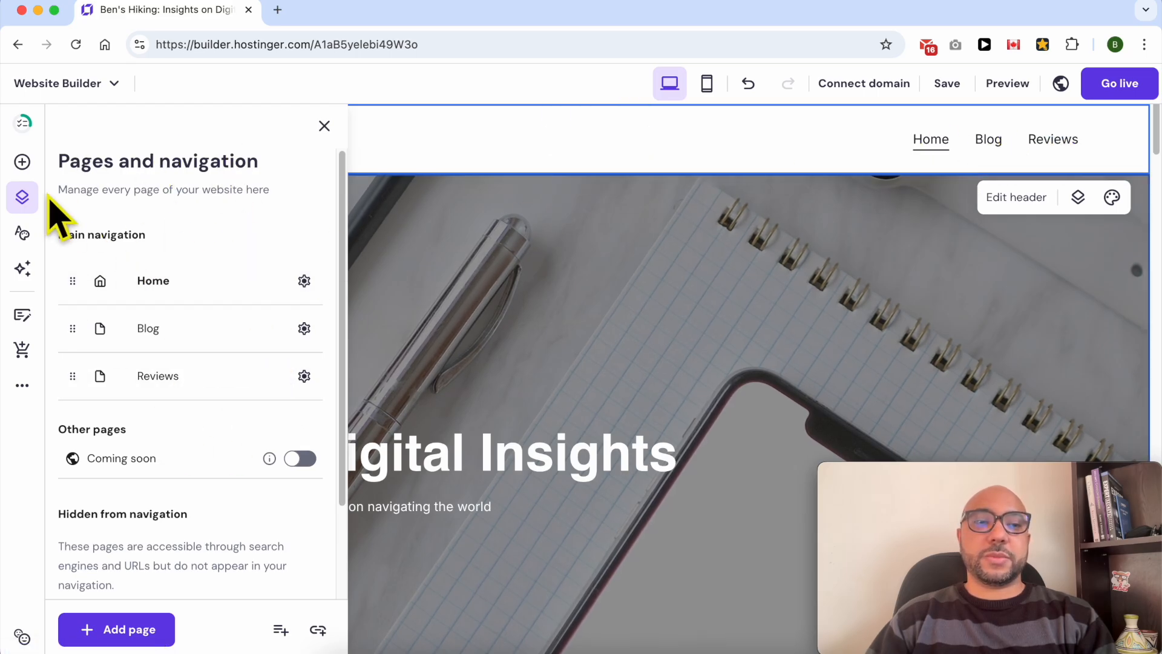
Review the website-wide style settings for colors, fonts, buttons and animations.
{"action": "left_click", "coordinate": [22, 233]}
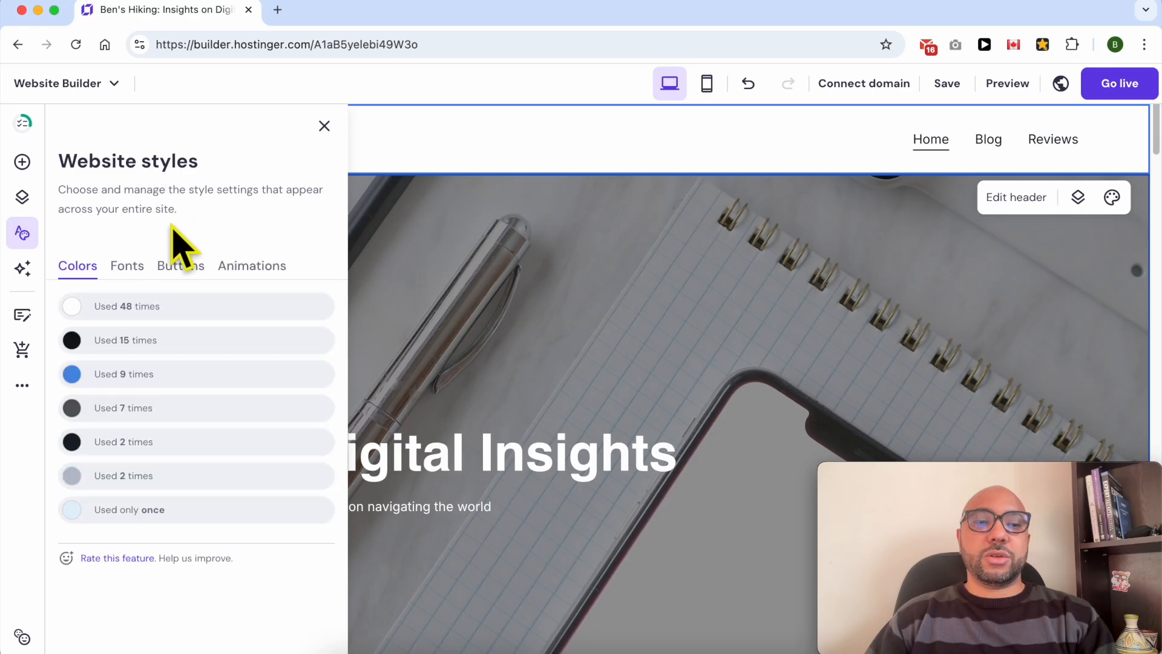
{"action": "left_click", "coordinate": [127, 266]}
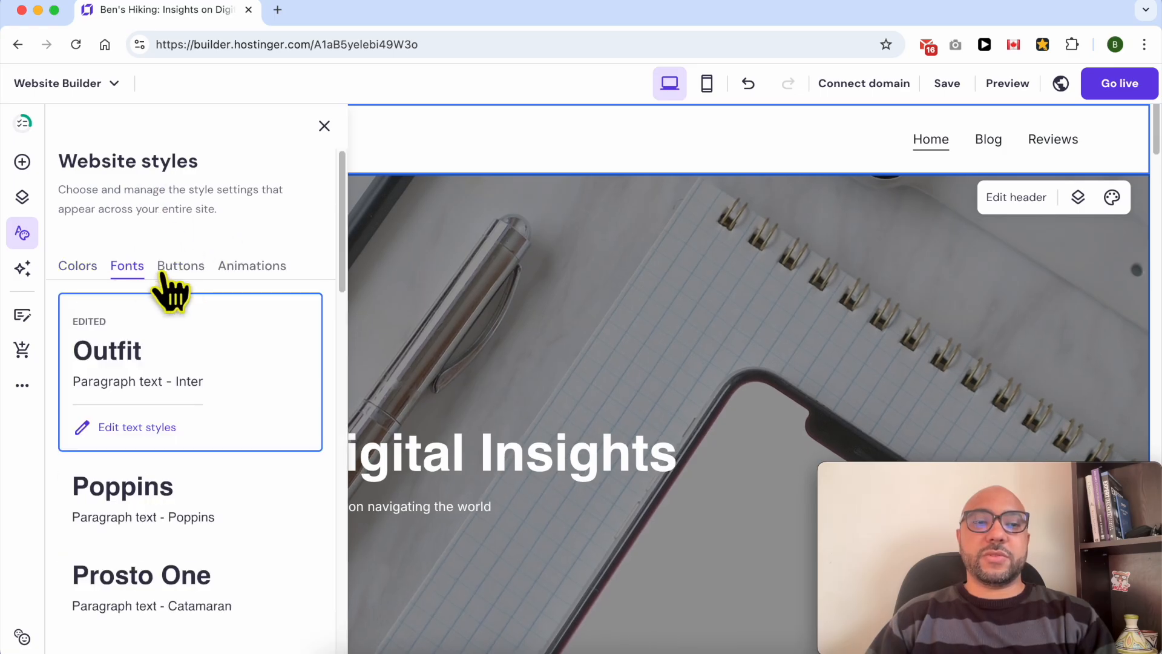
{"action": "left_click", "coordinate": [77, 266]}
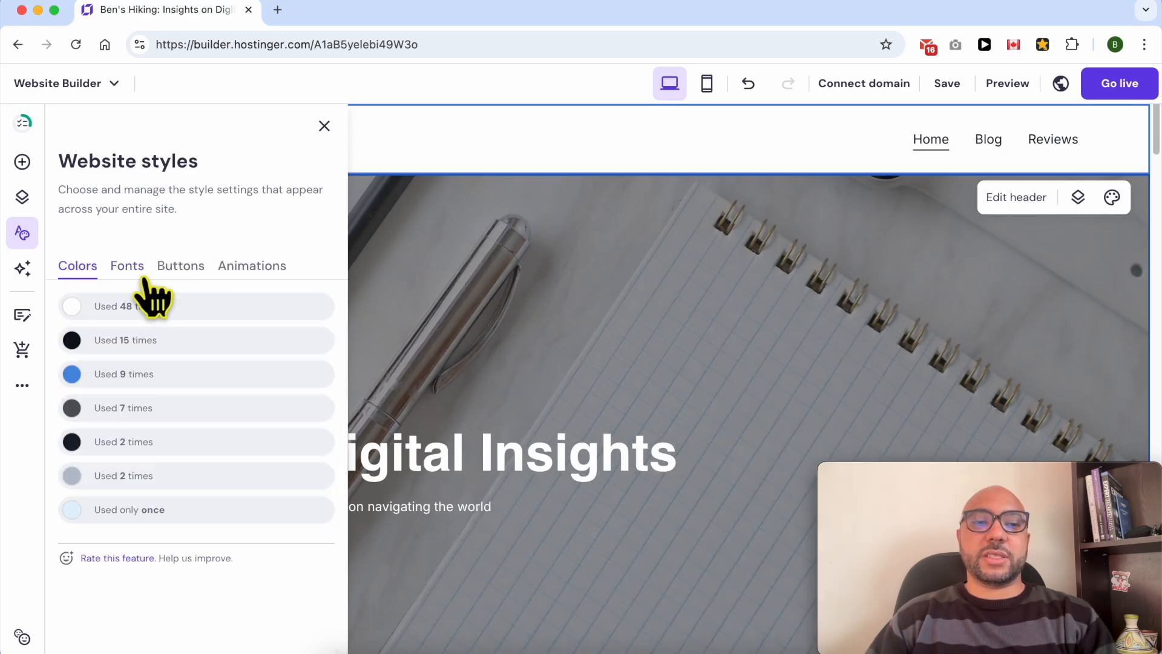
{"action": "left_click", "coordinate": [181, 267]}
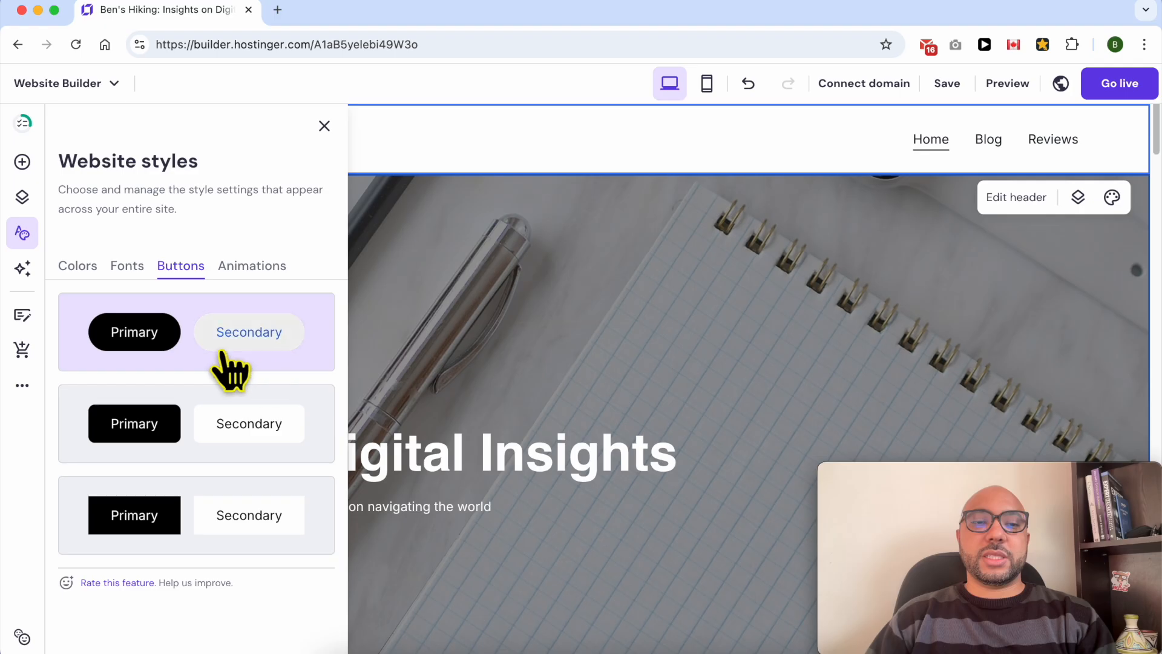
{"action": "left_click", "coordinate": [248, 268]}
{"action": "left_click", "coordinate": [81, 270]}
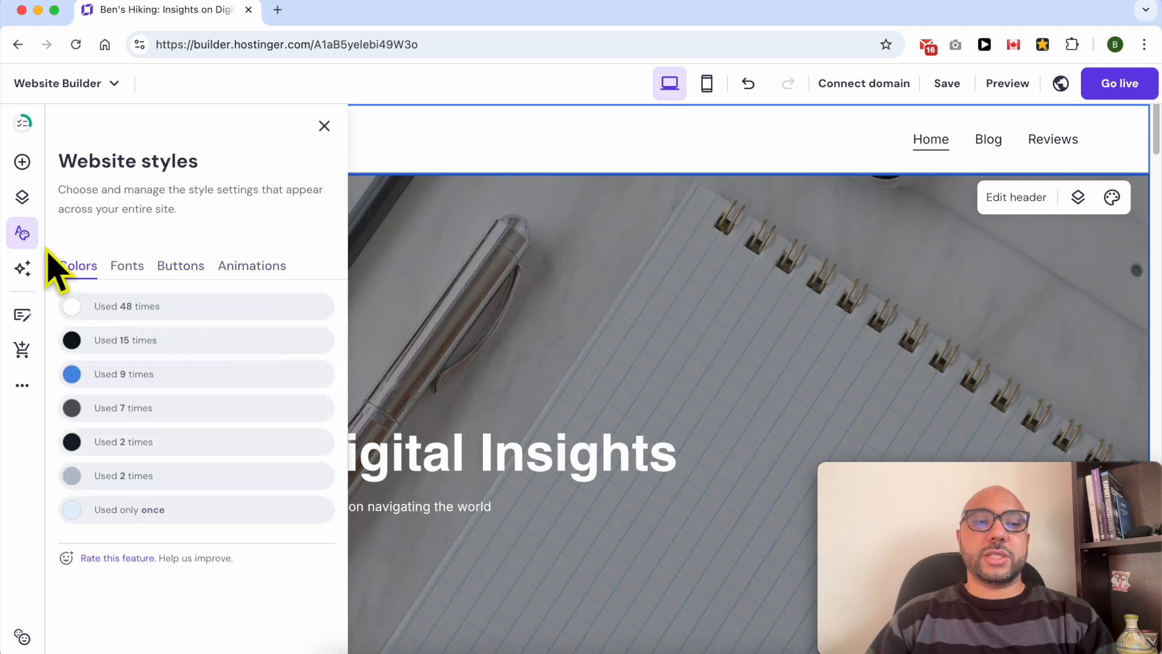
Review the available AI tools, the blog post manager, the online store section and the additional website settings.
{"action": "left_click", "coordinate": [22, 269]}
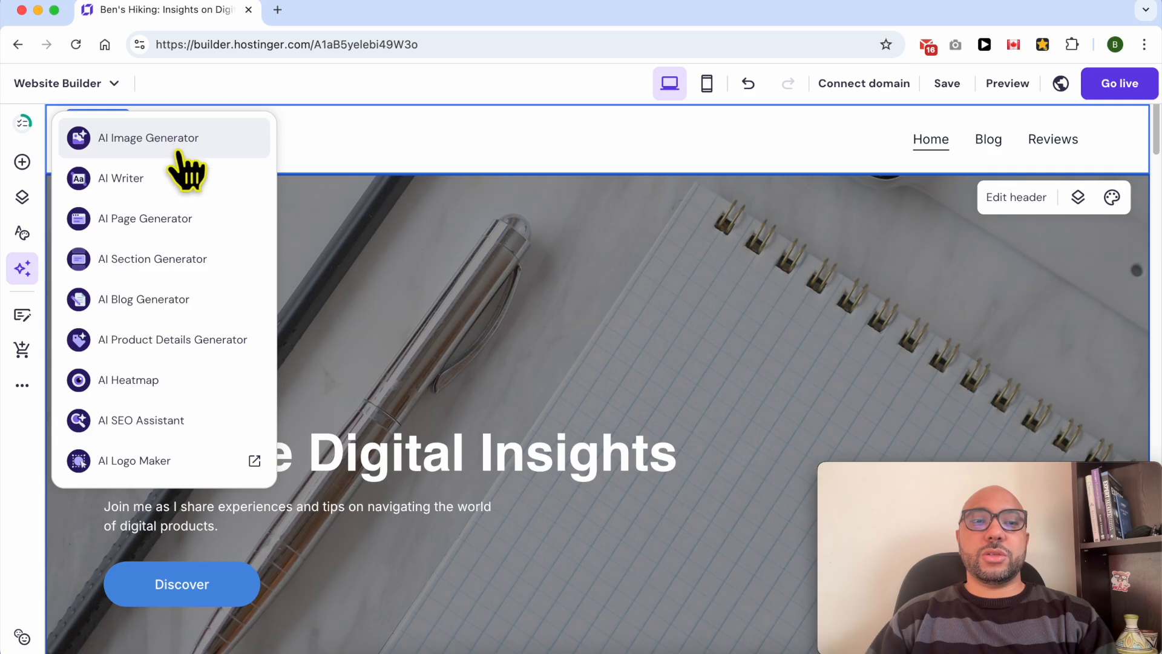
{"action": "left_click", "coordinate": [23, 315]}
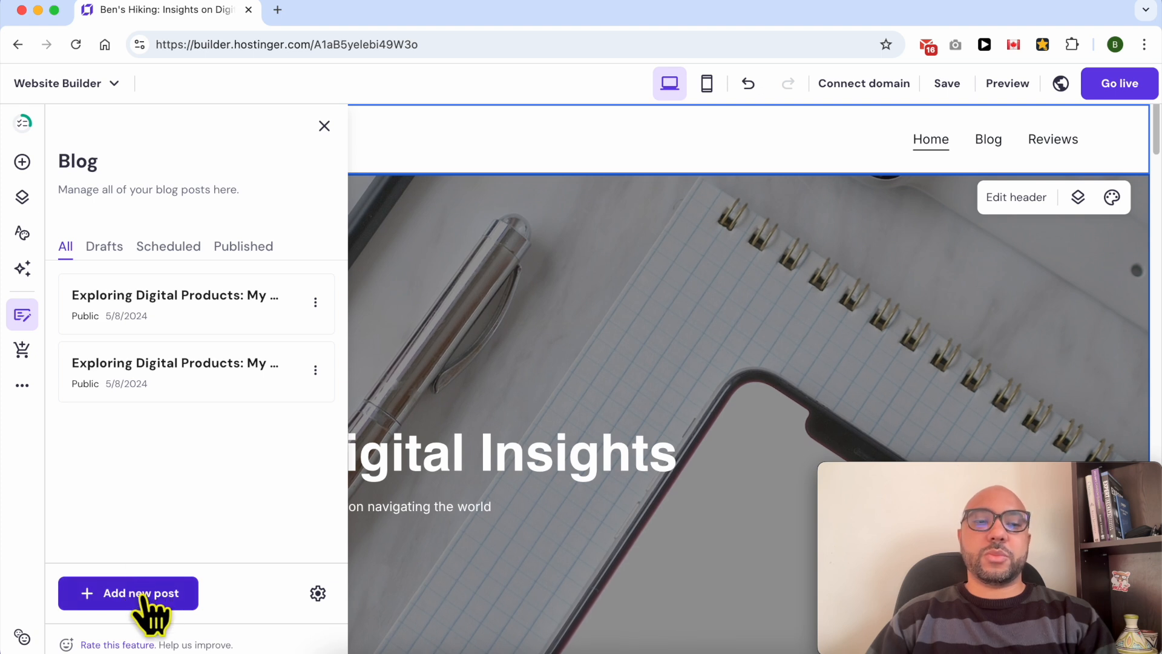
{"action": "left_click", "coordinate": [22, 350]}
{"action": "left_click", "coordinate": [22, 385]}
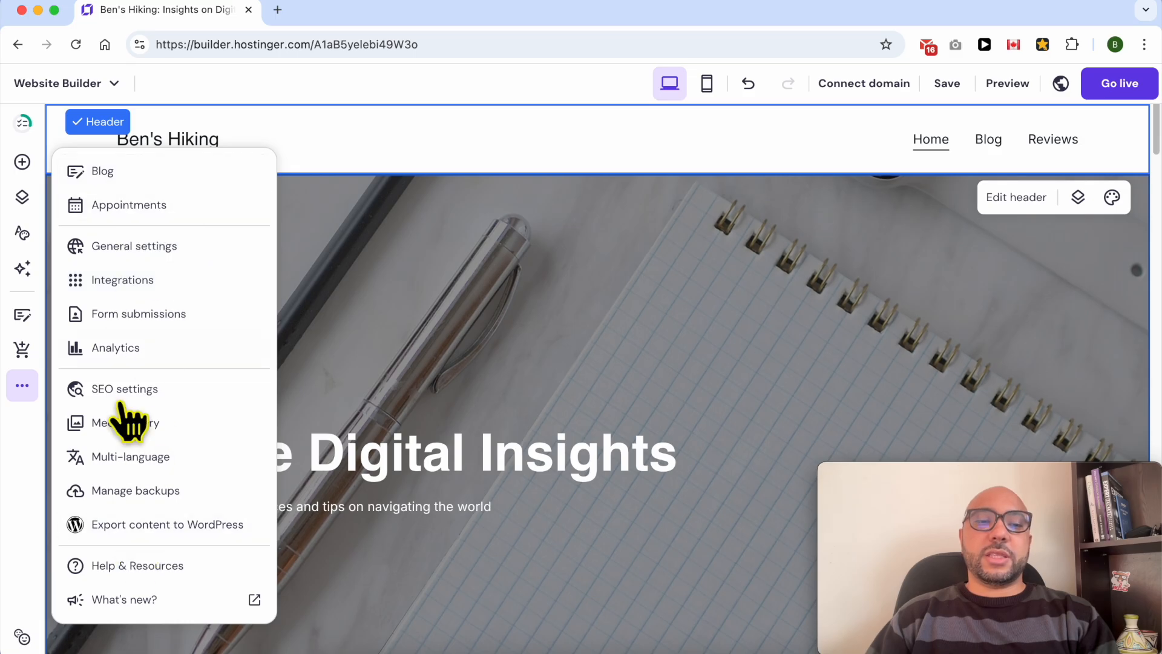
{"action": "left_click", "coordinate": [335, 357]}
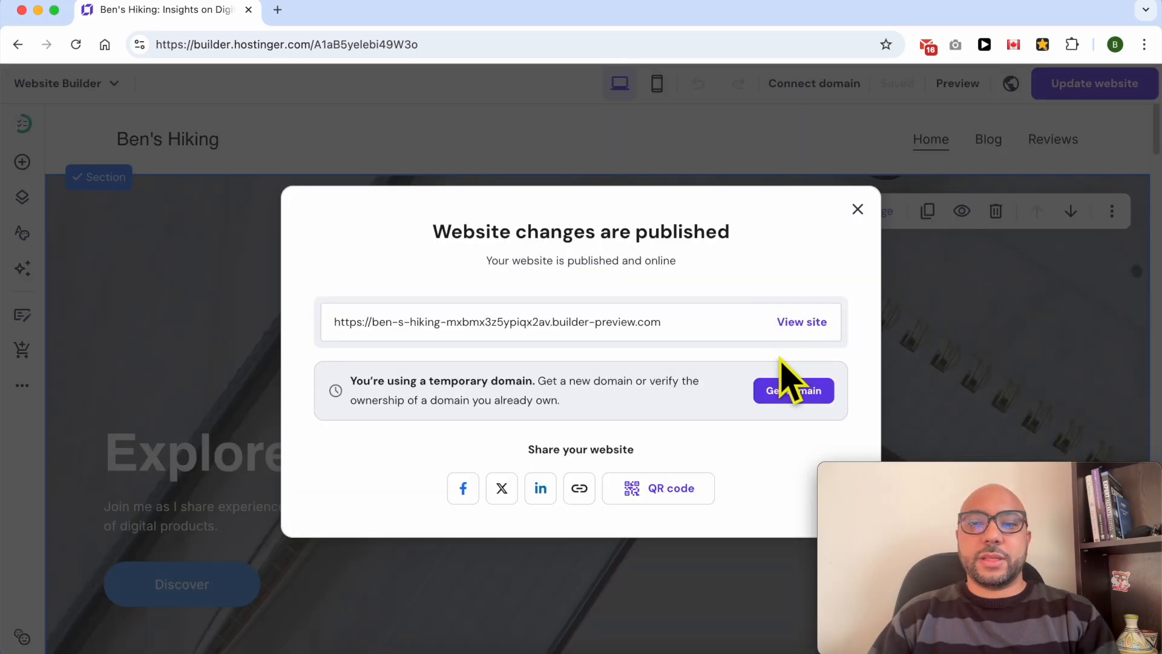
View the published site and look through its home page from the hero section down to the footer.
{"action": "left_click", "coordinate": [813, 324]}
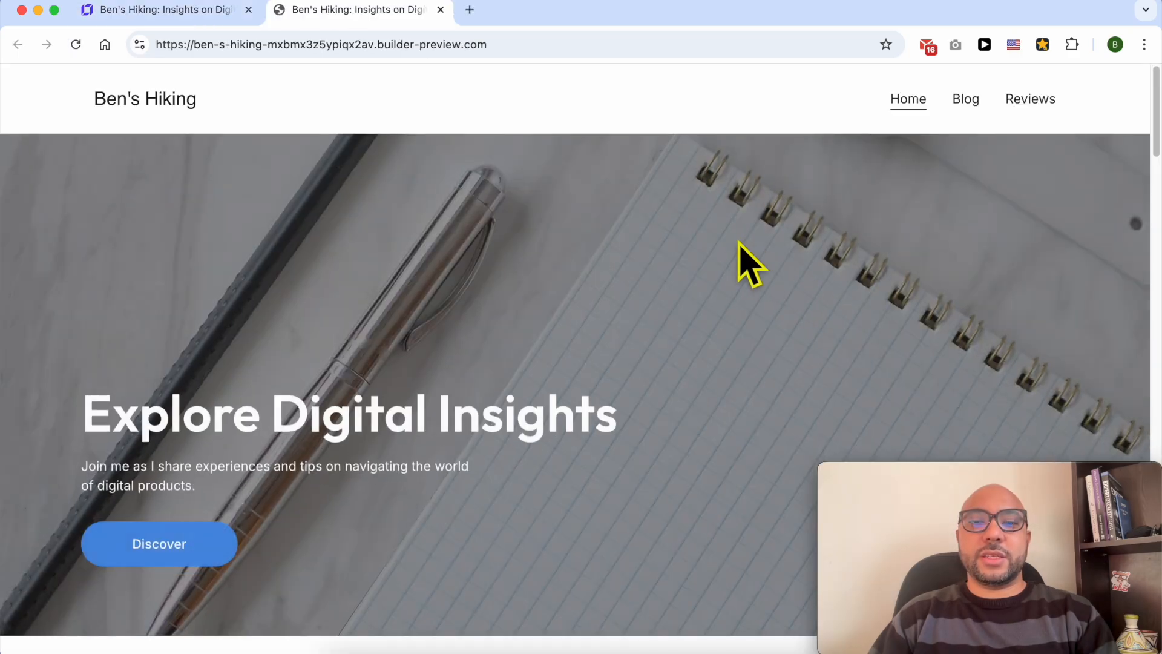
{"action": "scroll", "coordinate": [740, 245], "scroll_direction": "down", "scroll_amount": 10}
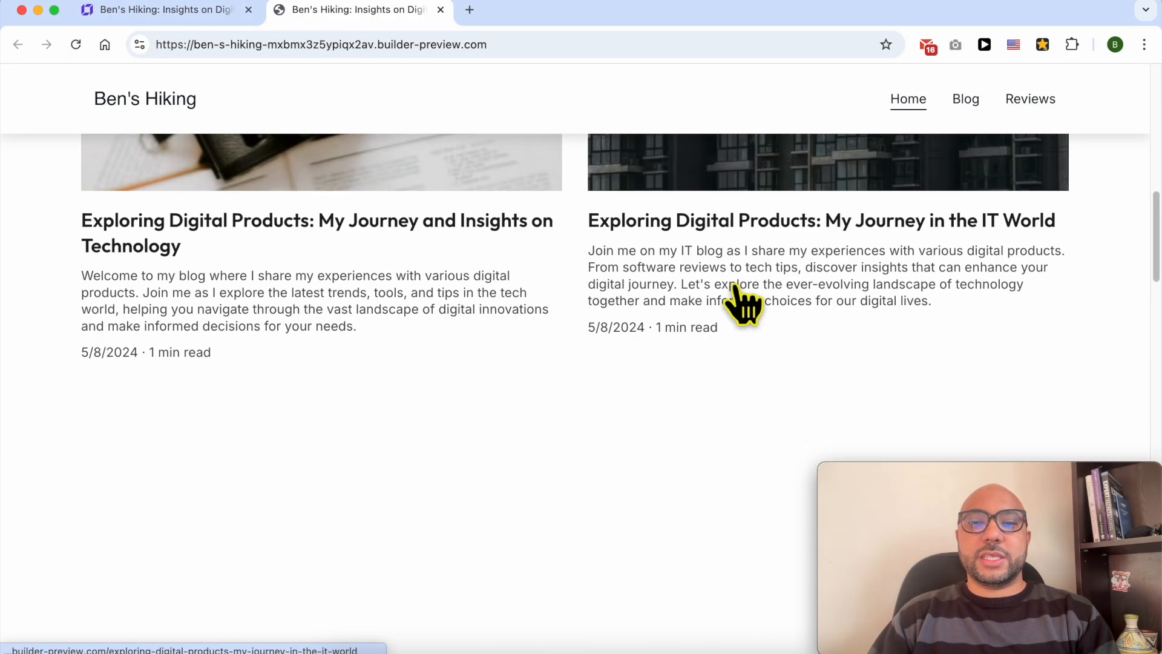
{"action": "scroll", "coordinate": [739, 297], "scroll_direction": "up", "scroll_amount": 10}
{"action": "scroll", "coordinate": [759, 284], "scroll_direction": "down", "scroll_amount": 5}
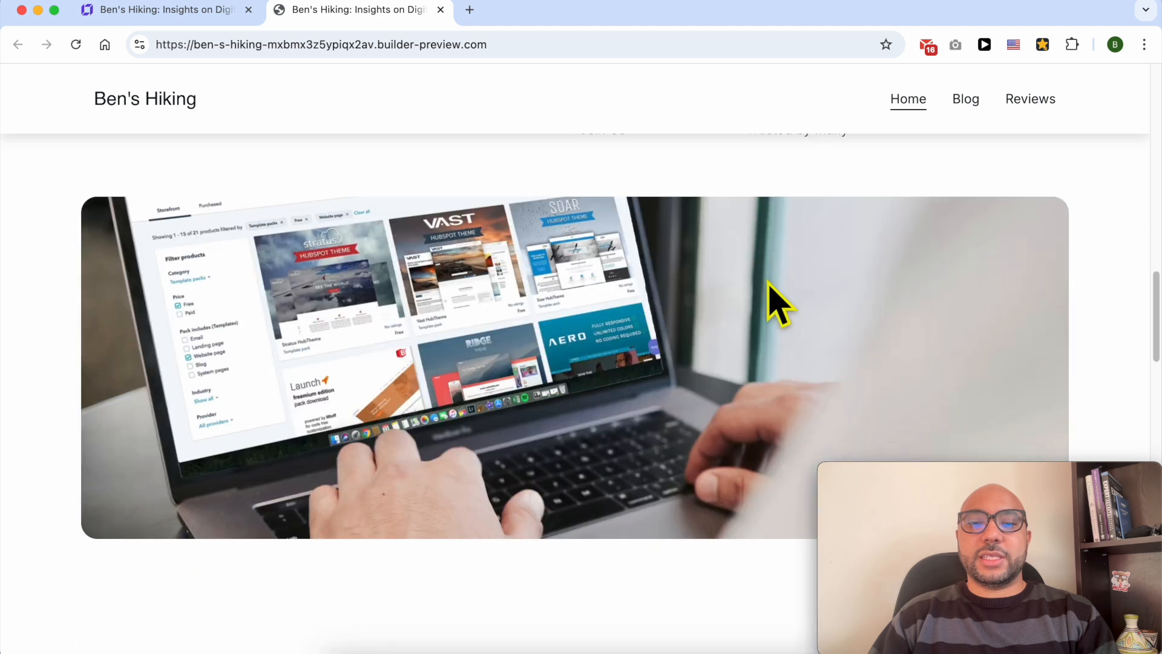
{"action": "scroll", "coordinate": [777, 303], "scroll_direction": "down", "scroll_amount": 10}
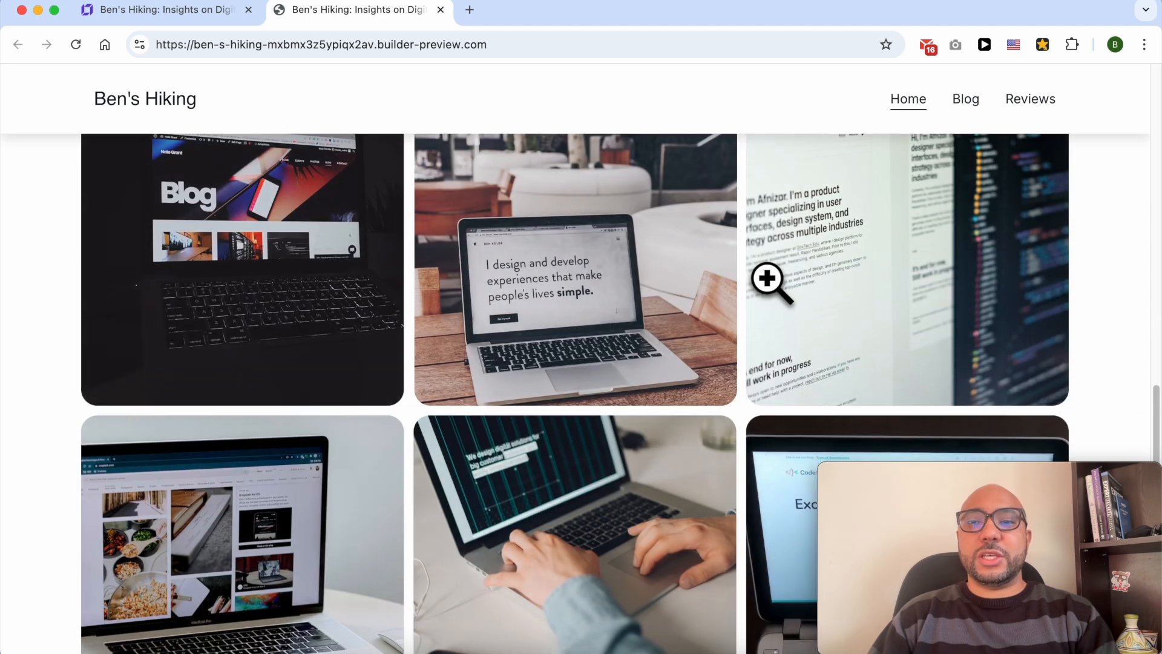
{"action": "scroll", "coordinate": [768, 282], "scroll_direction": "down", "scroll_amount": 10}
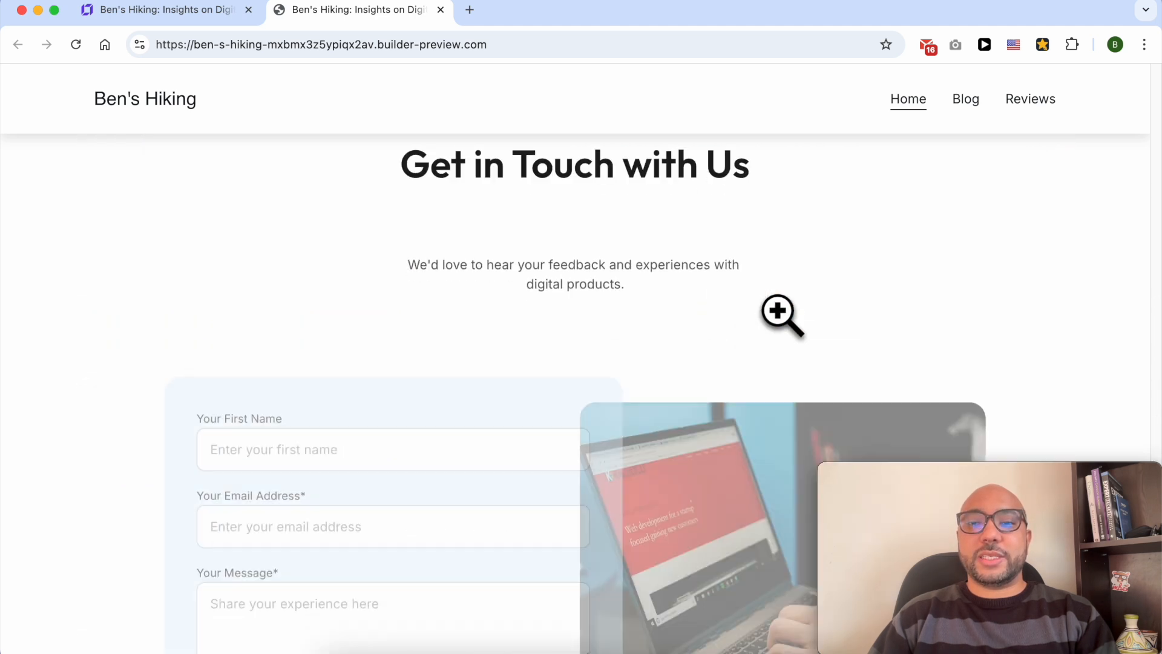
{"action": "scroll", "coordinate": [782, 315], "scroll_direction": "down", "scroll_amount": 8}
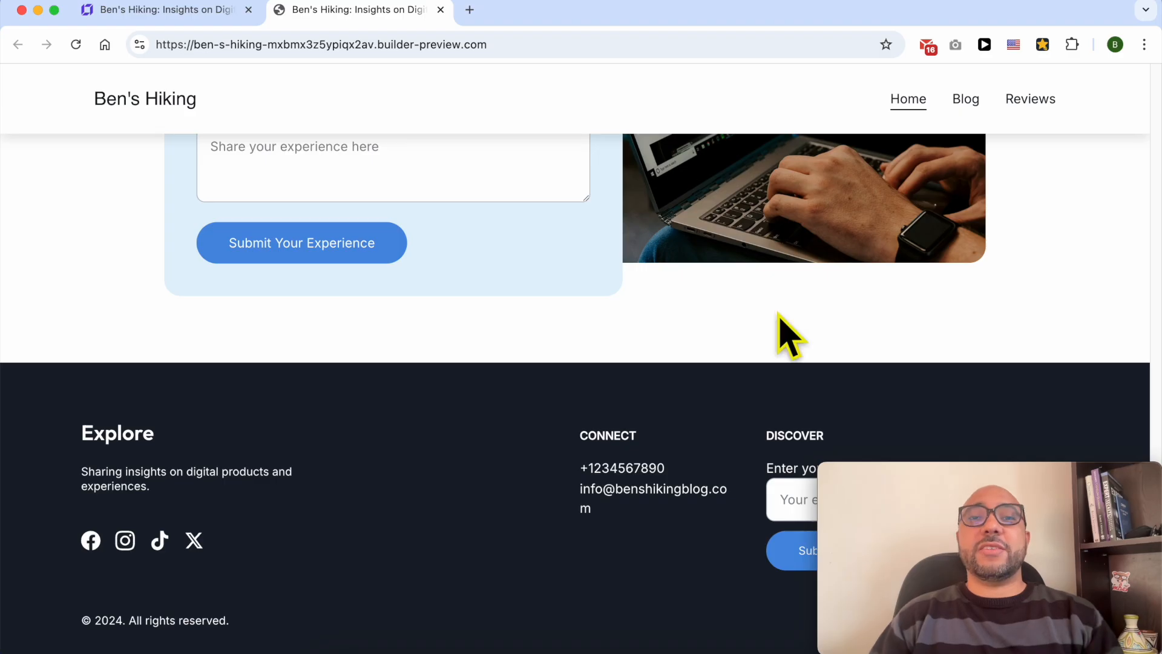